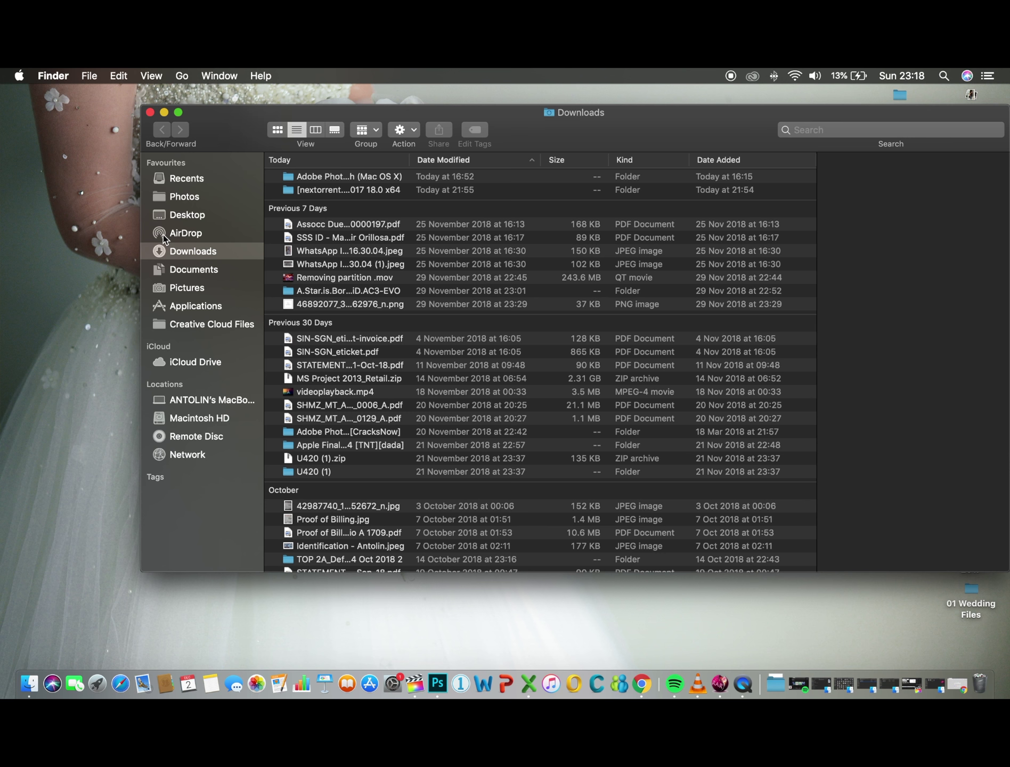
Preview Lousie2.jpg from Pictures > For Youtube full size in Quick Look, then close it.
{"action": "left_click", "coordinate": [181, 290]}
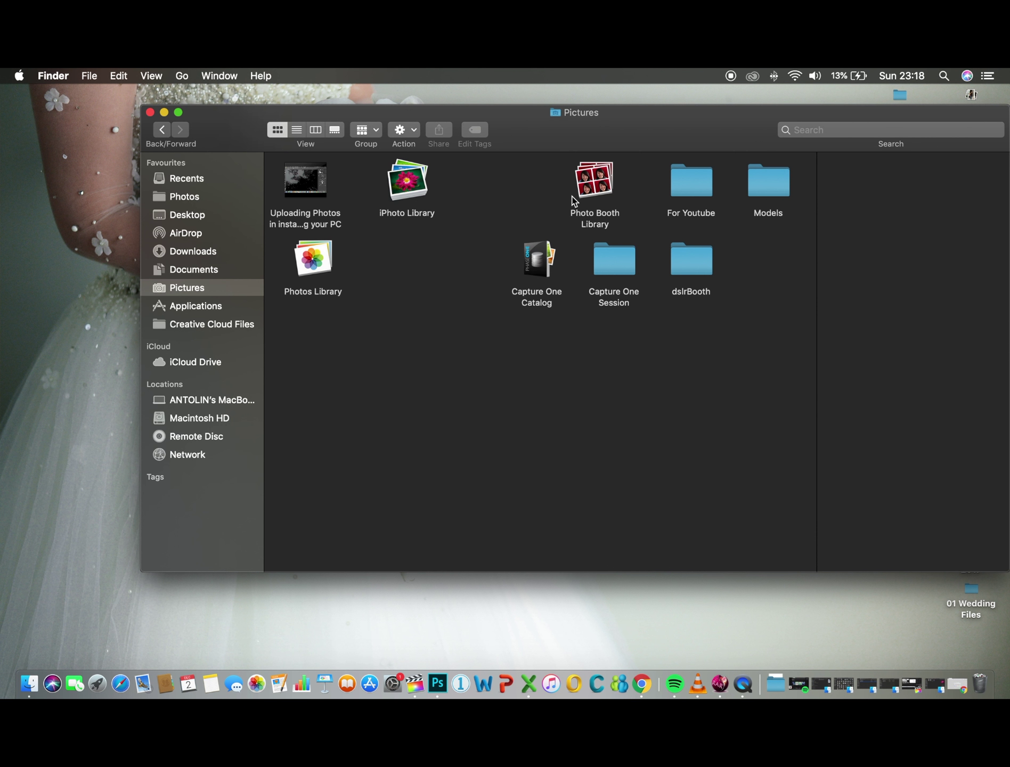
{"action": "double_click", "coordinate": [688, 190]}
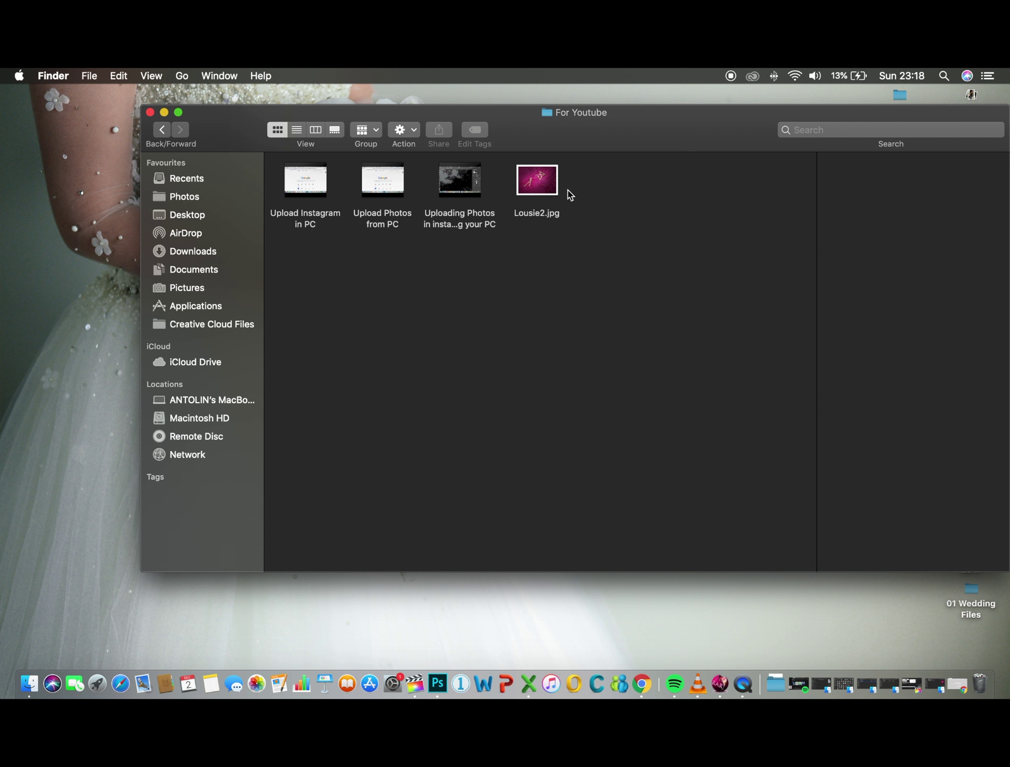
{"action": "left_click", "coordinate": [539, 186]}
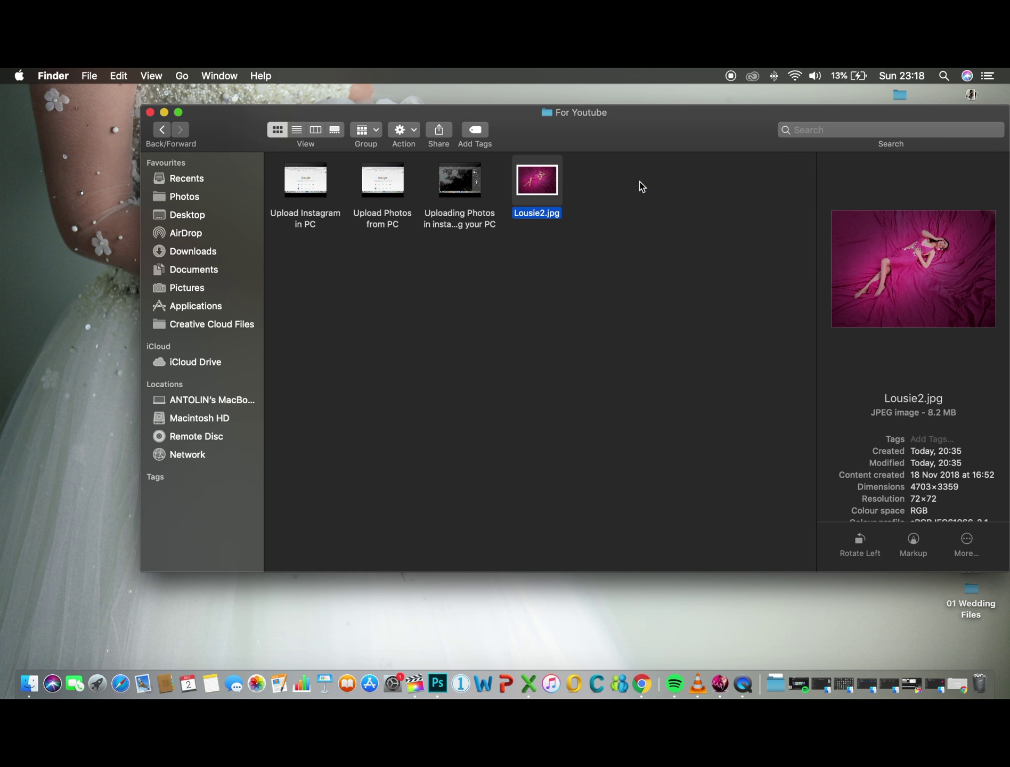
{"action": "key", "text": "space"}
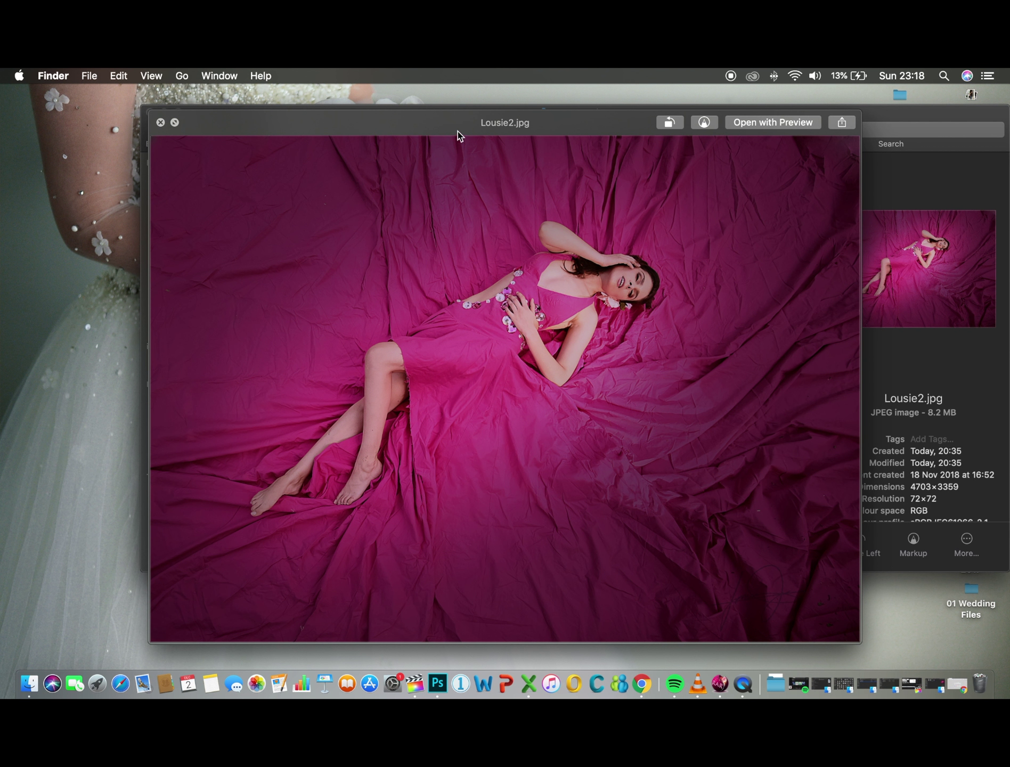
{"action": "left_click_drag", "start_coordinate": [457, 114], "coordinate": [419, 94]}
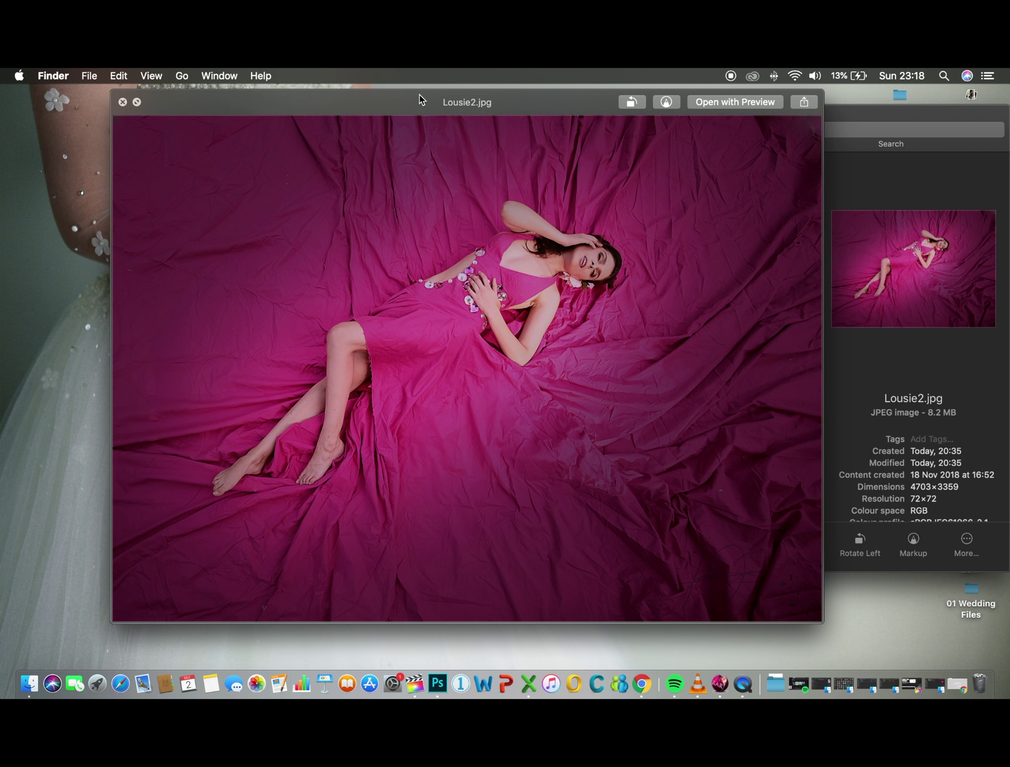
{"action": "key", "text": "space"}
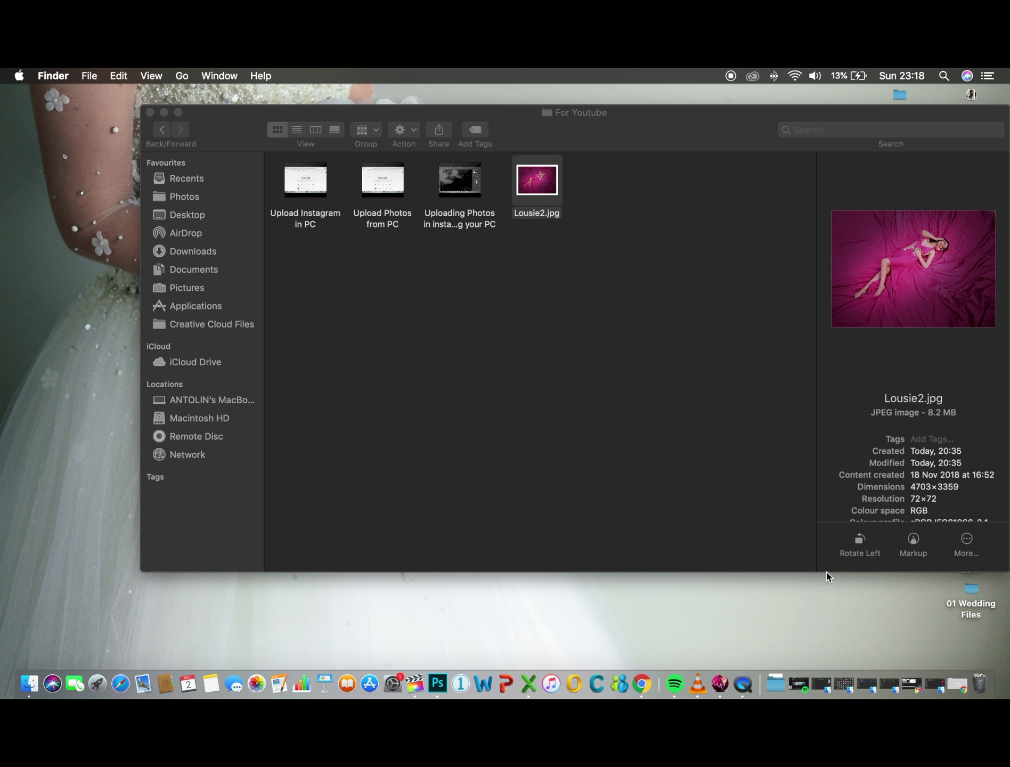
{"action": "left_click", "coordinate": [758, 528]}
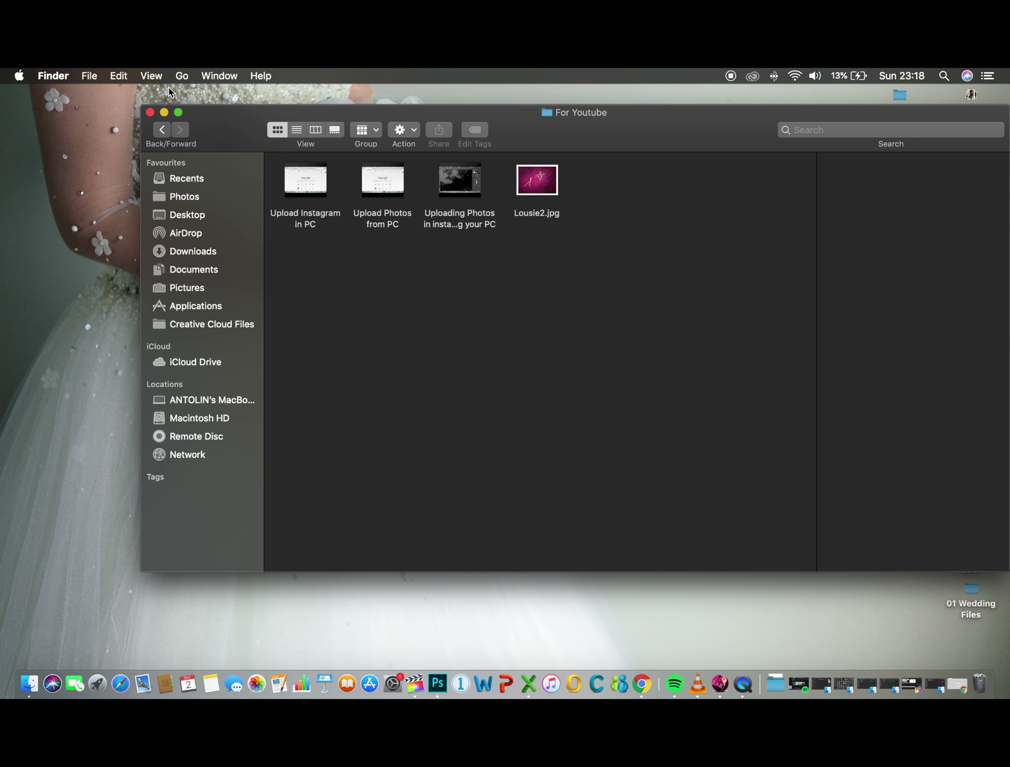
{"action": "left_click", "coordinate": [164, 113]}
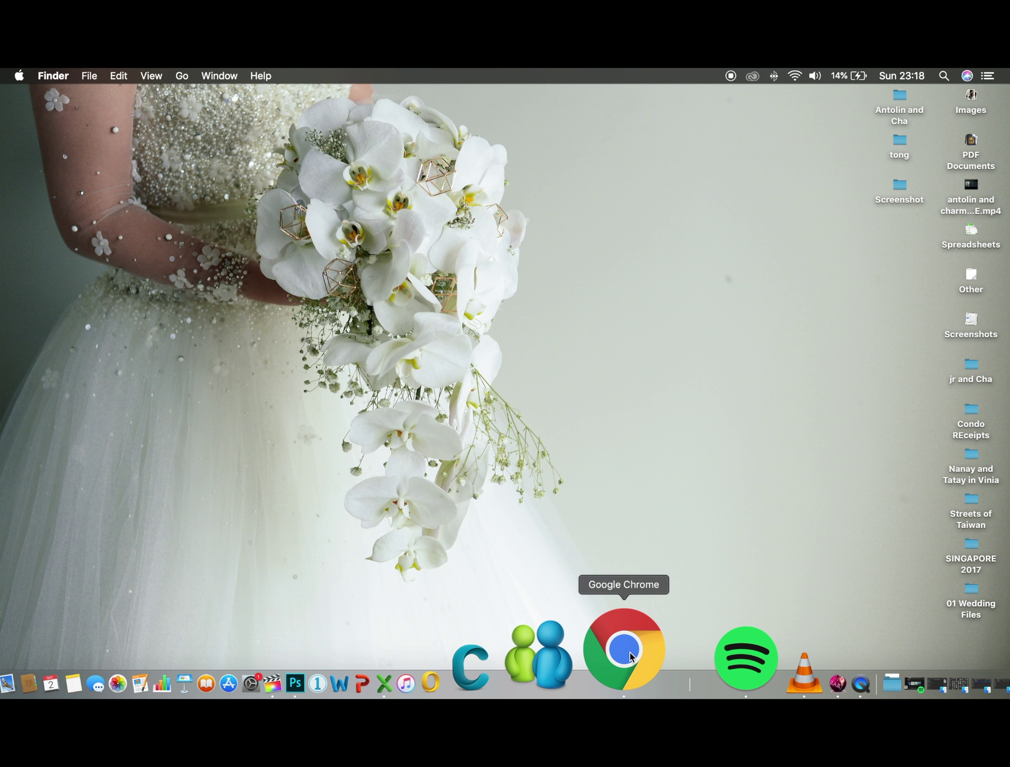
{"action": "left_click", "coordinate": [630, 656]}
{"action": "type", "text": "www.insta"}
{"action": "key", "text": "Right"}
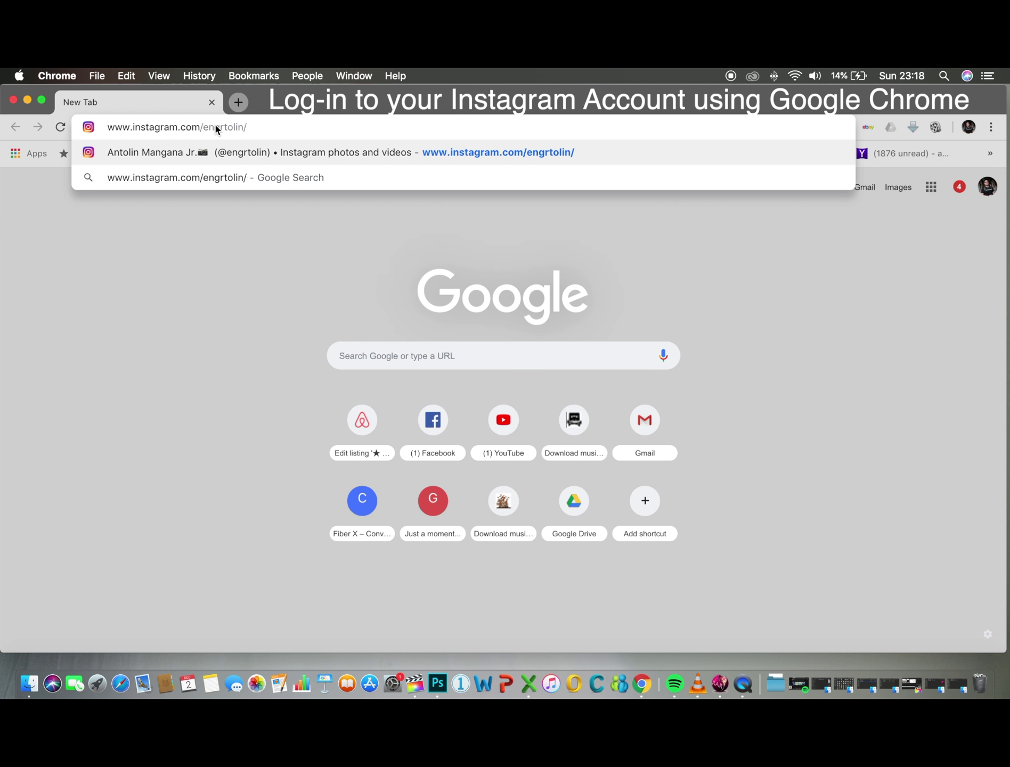
{"action": "key", "text": "Return"}
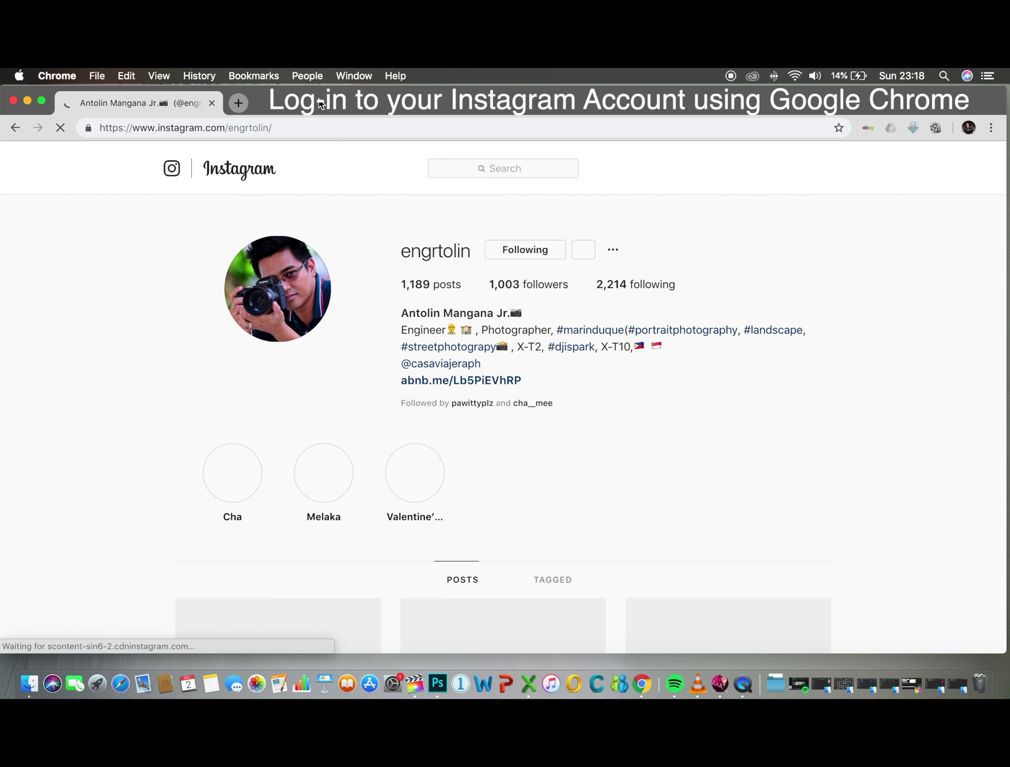
Scroll down through the mobile-layout Instagram profile page and back up.
{"action": "scroll", "coordinate": [516, 557], "scroll_direction": "down", "scroll_amount": 2}
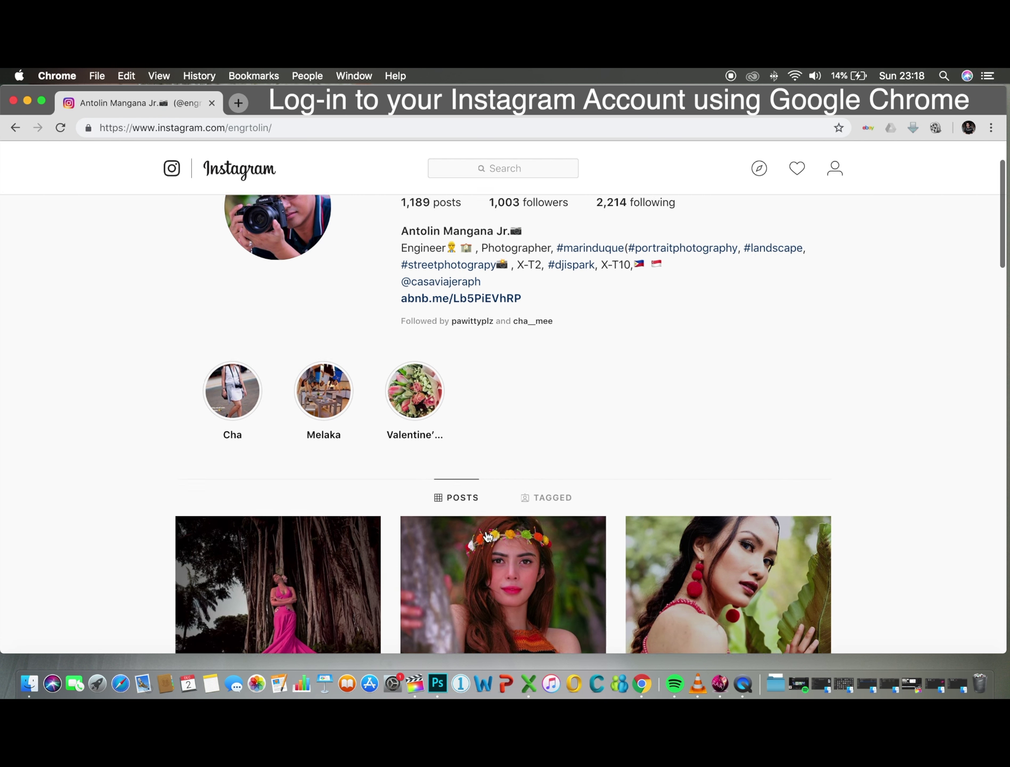
{"action": "scroll", "coordinate": [483, 527], "scroll_direction": "down", "scroll_amount": 3}
{"action": "scroll", "coordinate": [482, 525], "scroll_direction": "down", "scroll_amount": 2}
{"action": "scroll", "coordinate": [481, 526], "scroll_direction": "up", "scroll_amount": 7}
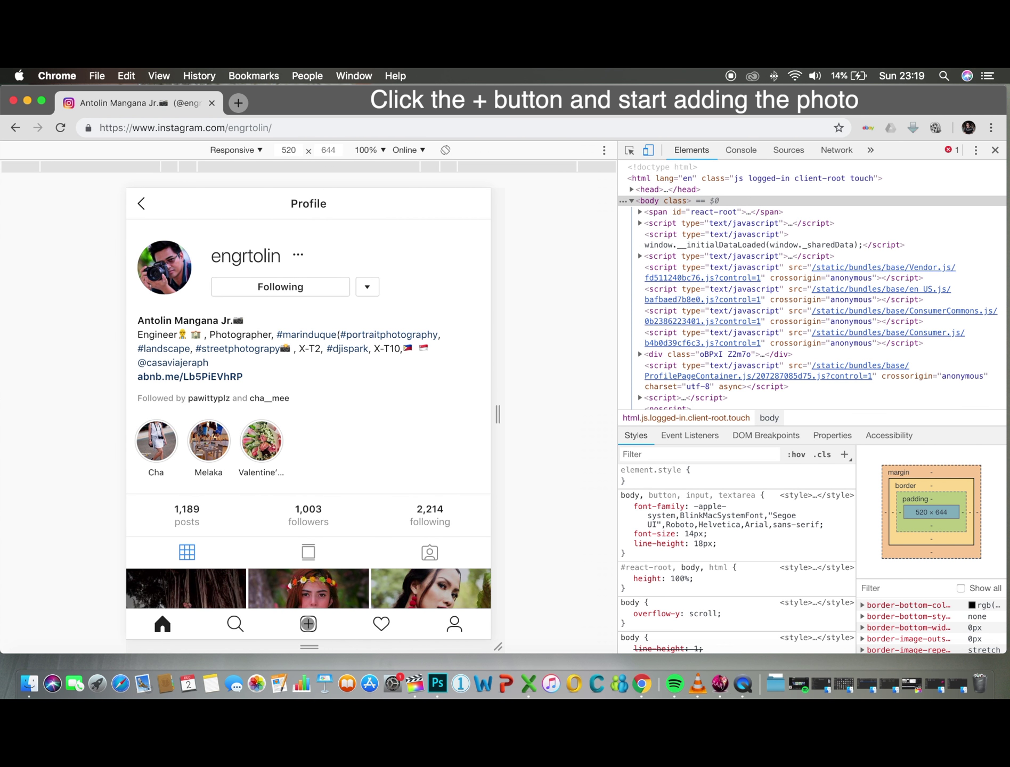
Pick Lousie2.jpg from Pictures > For Youtube in the file picker for a new post.
{"action": "left_click", "coordinate": [308, 623]}
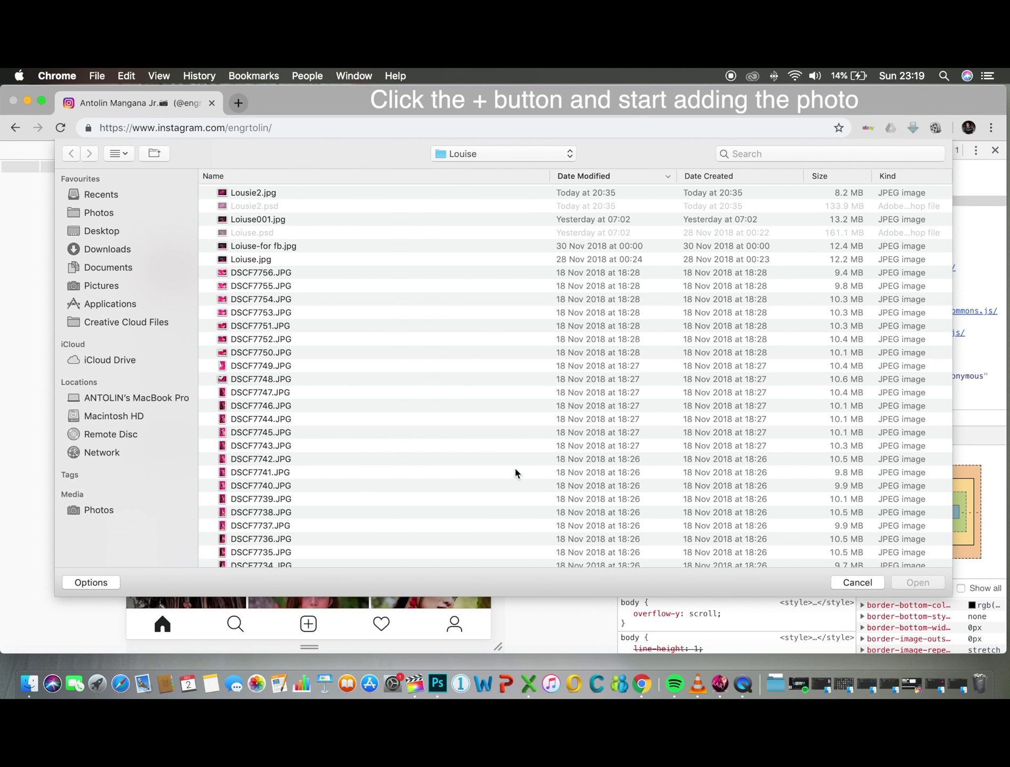
{"action": "left_click", "coordinate": [100, 291]}
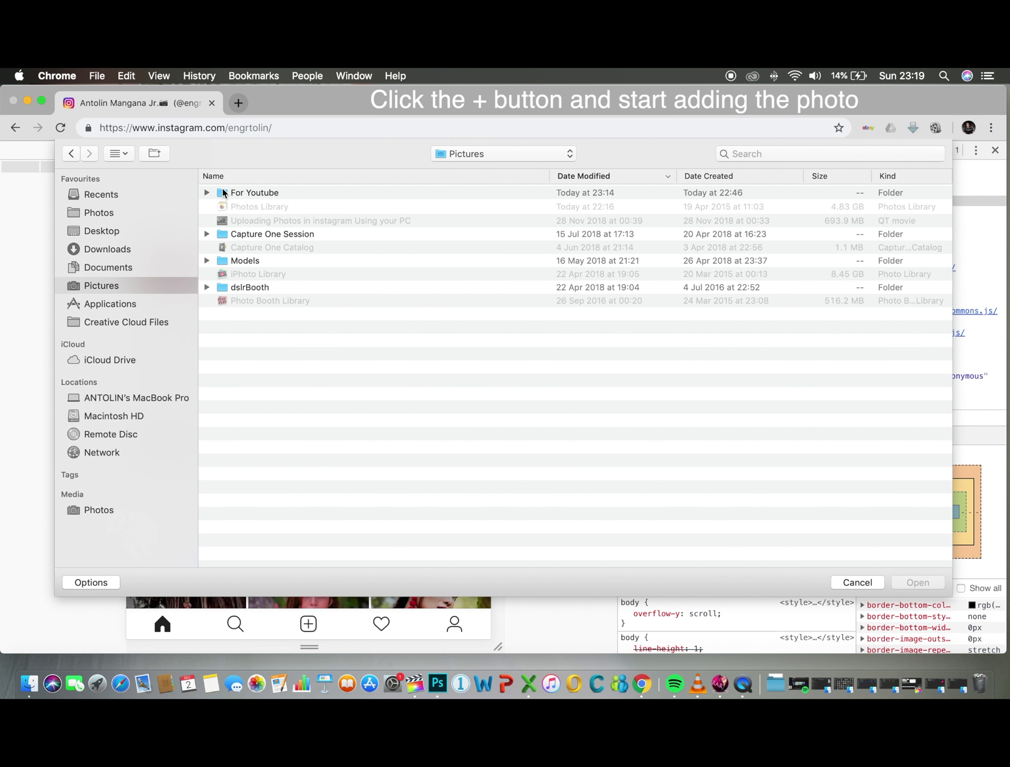
{"action": "double_click", "coordinate": [224, 193]}
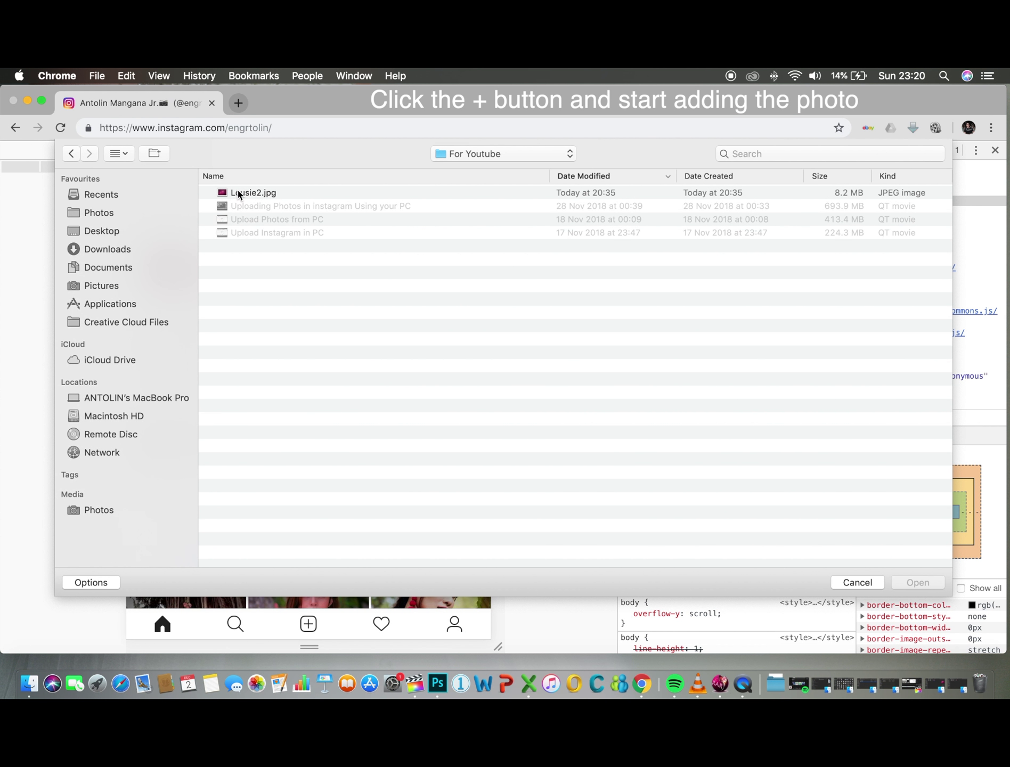
{"action": "left_click", "coordinate": [239, 194]}
{"action": "double_click", "coordinate": [239, 193]}
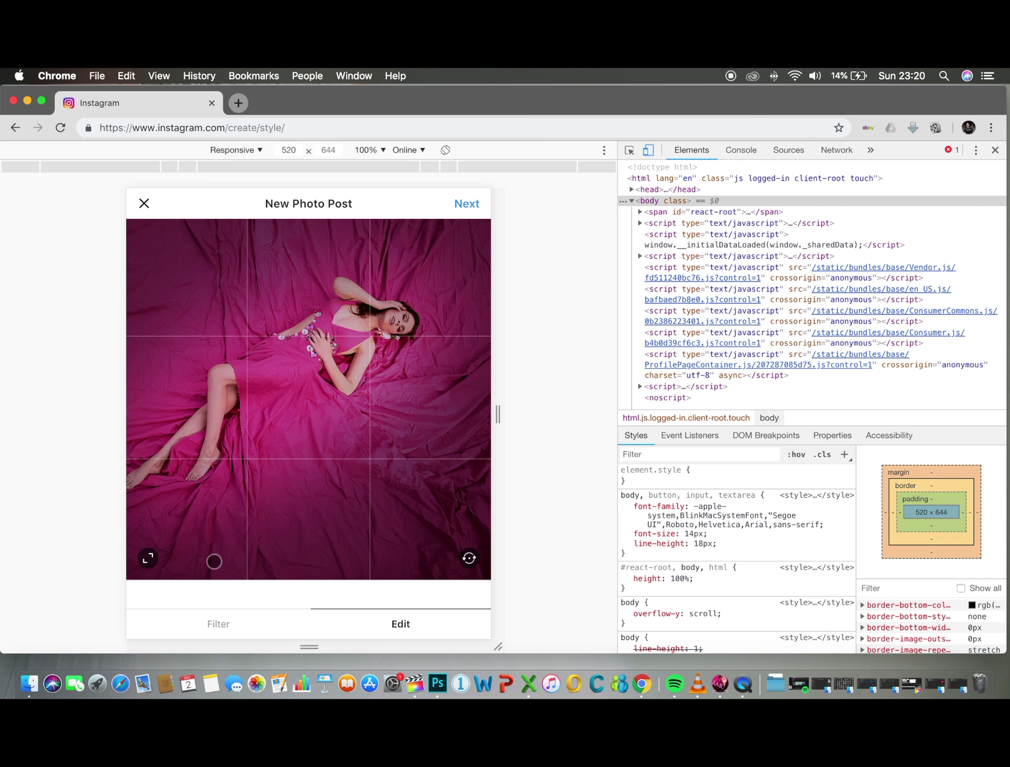
Rotate the photo a full 360° back upright and fit the whole uncropped image.
{"action": "left_click", "coordinate": [469, 558]}
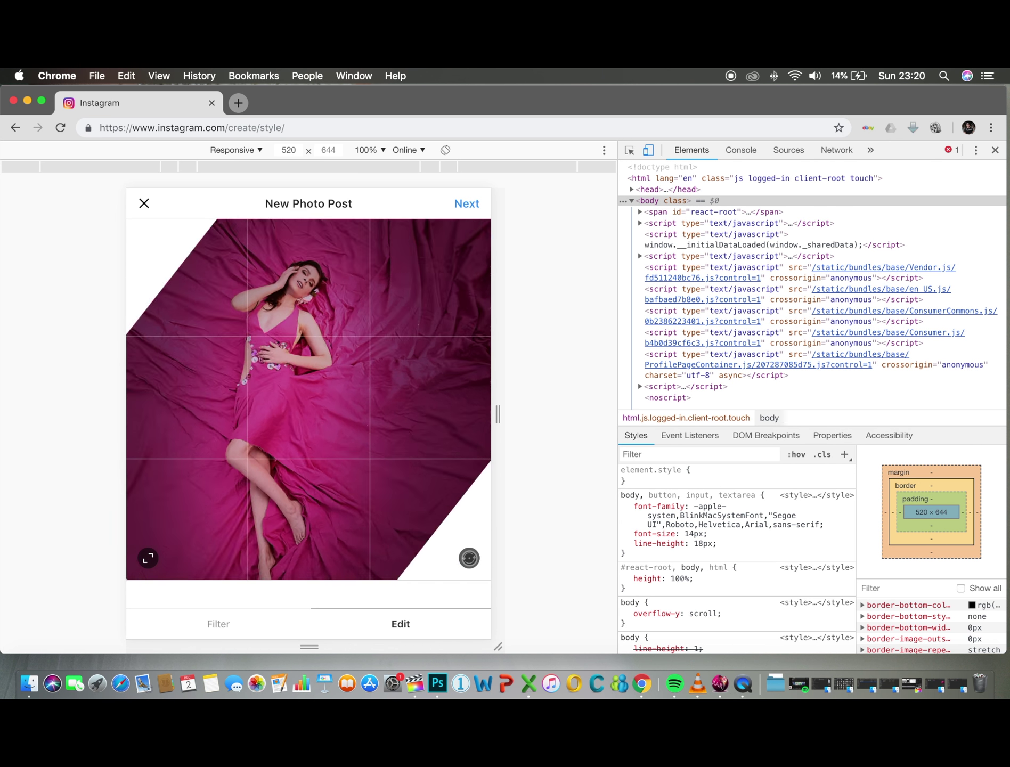
{"action": "left_click", "coordinate": [469, 559]}
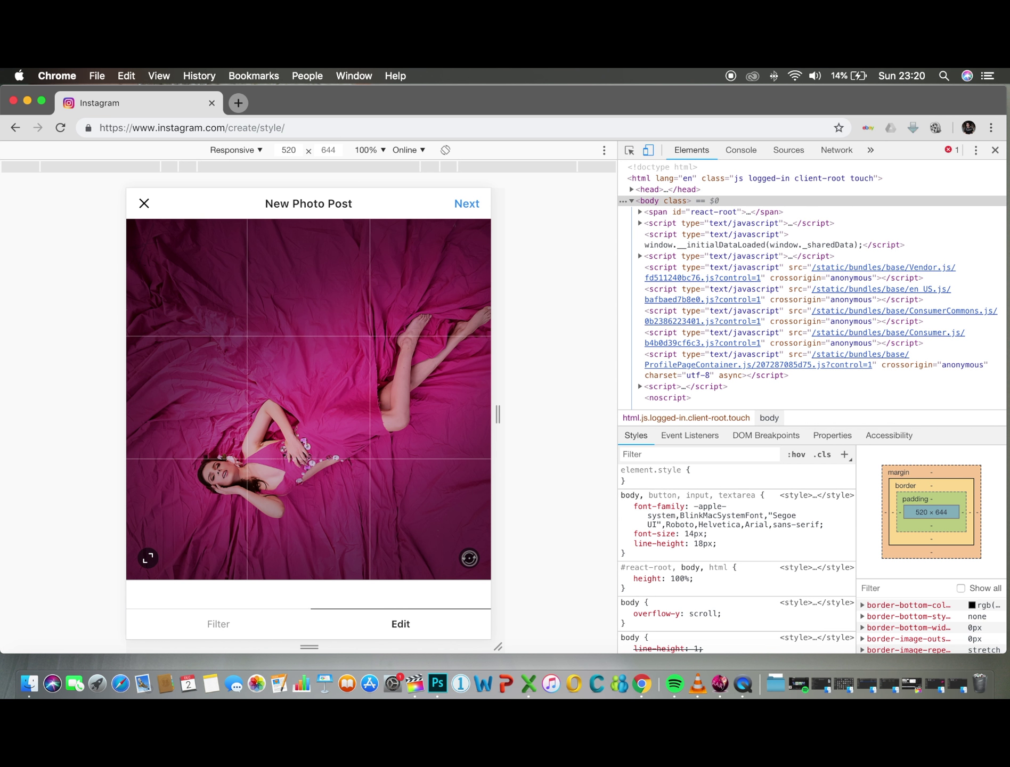
{"action": "left_click", "coordinate": [469, 559]}
{"action": "left_click", "coordinate": [469, 559]}
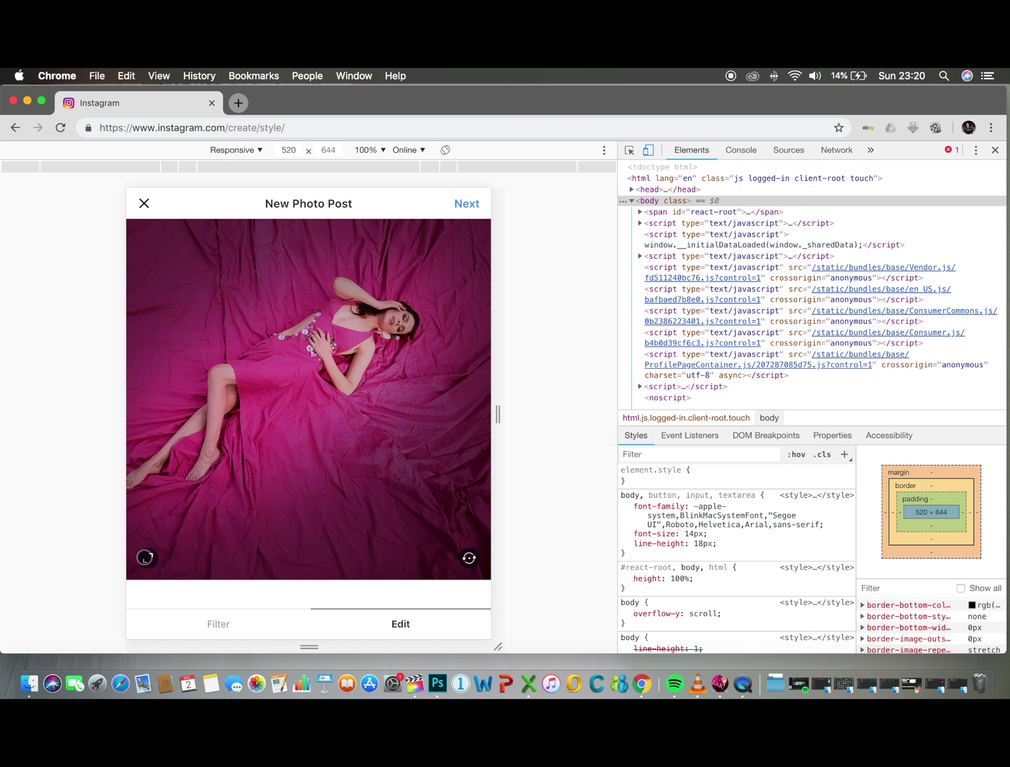
{"action": "left_click", "coordinate": [146, 557]}
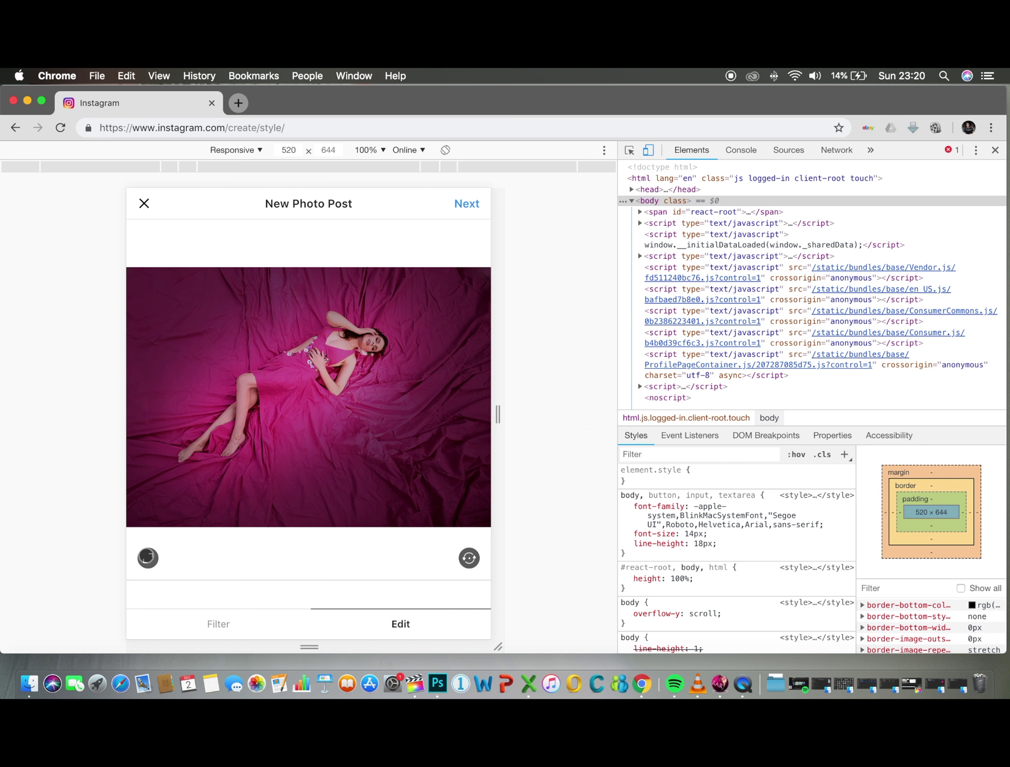
{"action": "scroll", "coordinate": [318, 520], "scroll_direction": "down", "scroll_amount": 3}
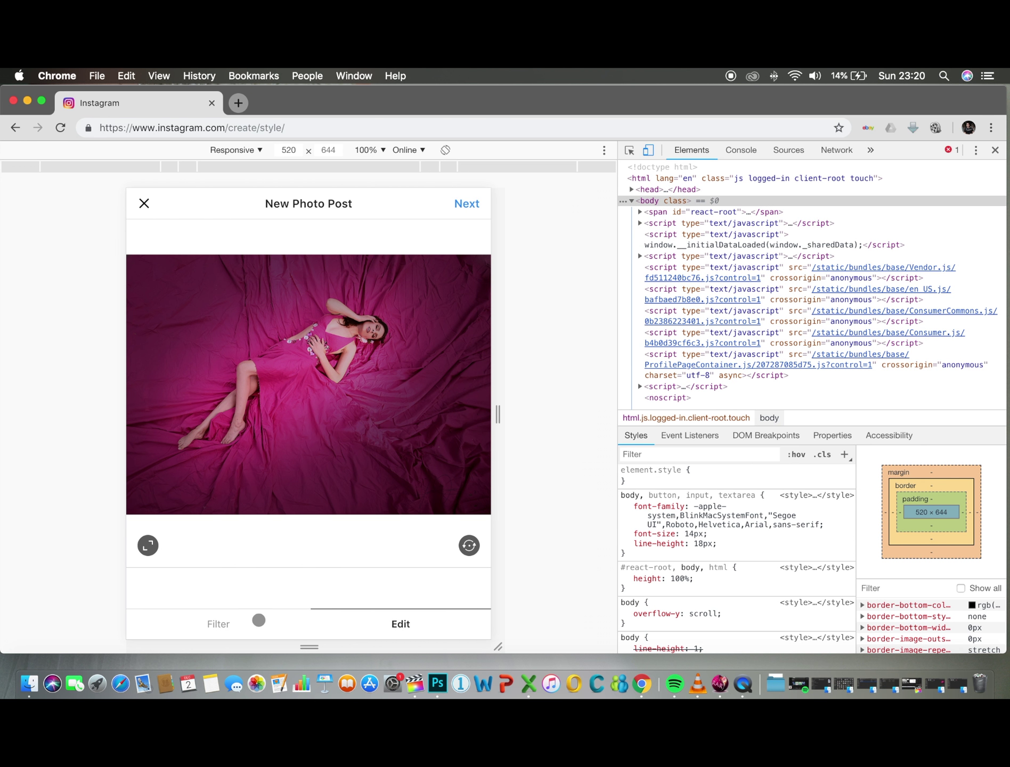
Preview the Clarendon, Gingham, Moon, Lark, Slumber, Juno and Reyes filters on the photo.
{"action": "left_click", "coordinate": [202, 620]}
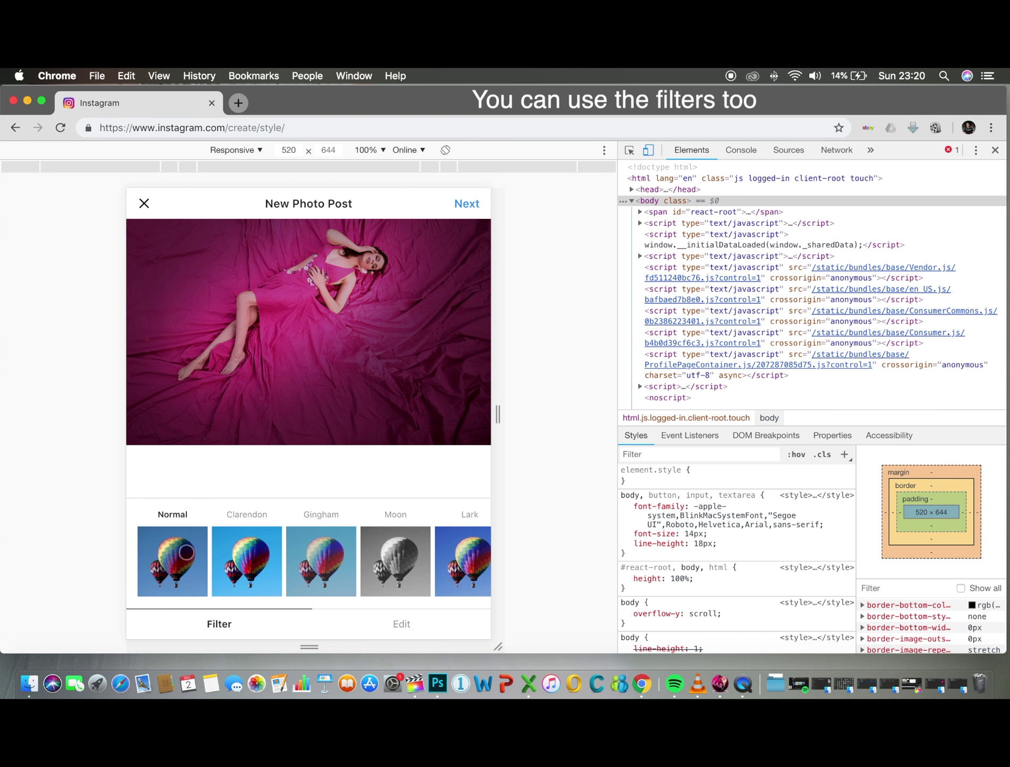
{"action": "left_click", "coordinate": [255, 545]}
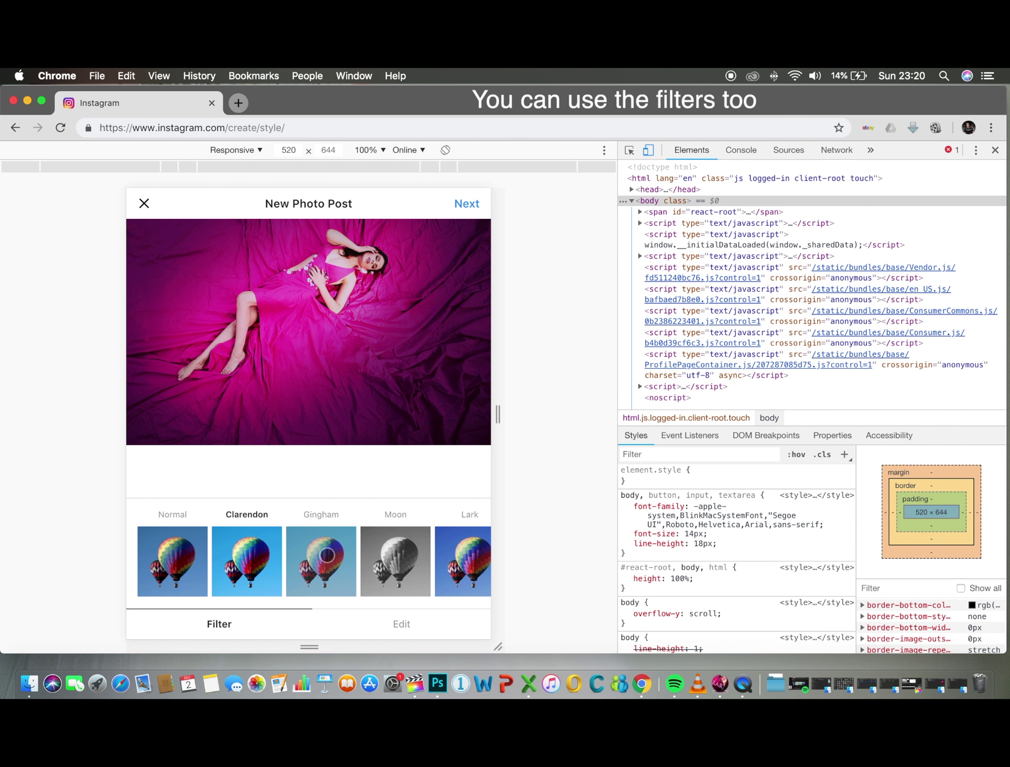
{"action": "left_click", "coordinate": [327, 556]}
{"action": "left_click", "coordinate": [403, 559]}
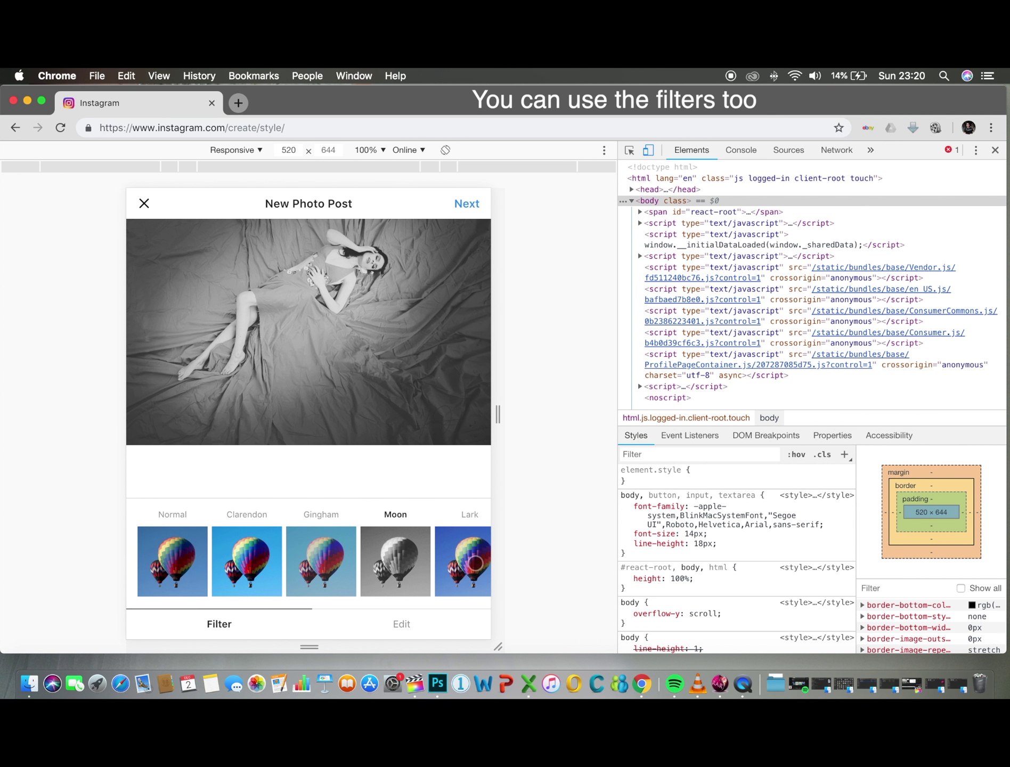
{"action": "left_click", "coordinate": [475, 563]}
{"action": "scroll", "coordinate": [475, 563], "scroll_direction": "right", "scroll_amount": 5}
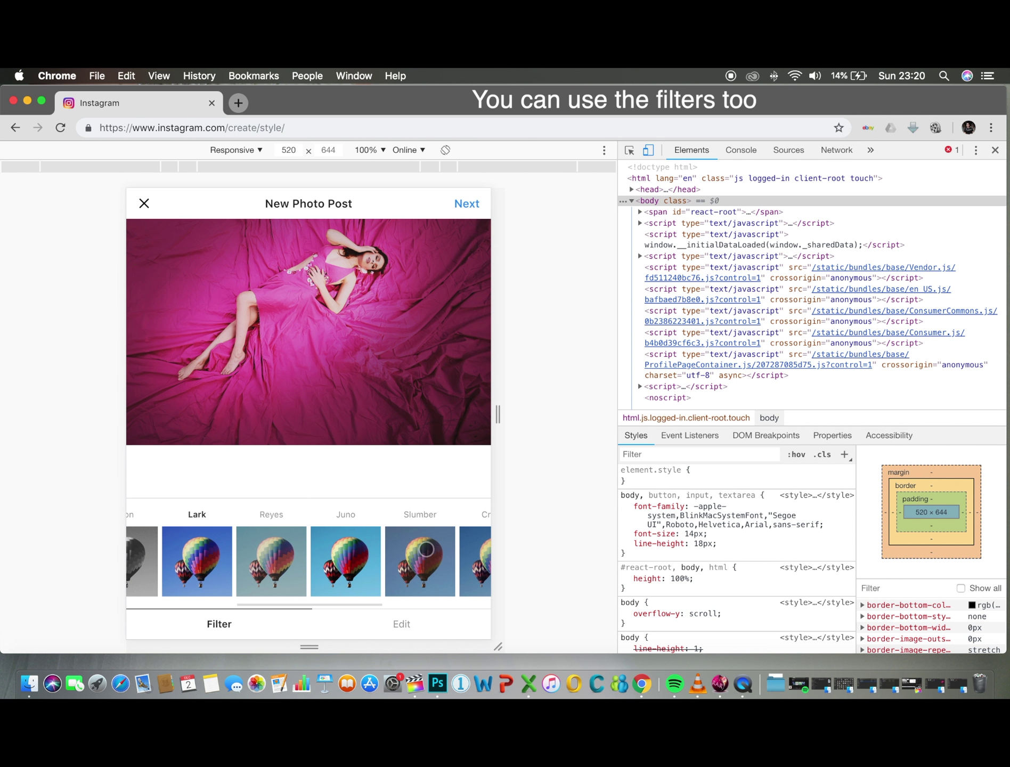
{"action": "left_click", "coordinate": [426, 549]}
{"action": "left_click", "coordinate": [354, 556]}
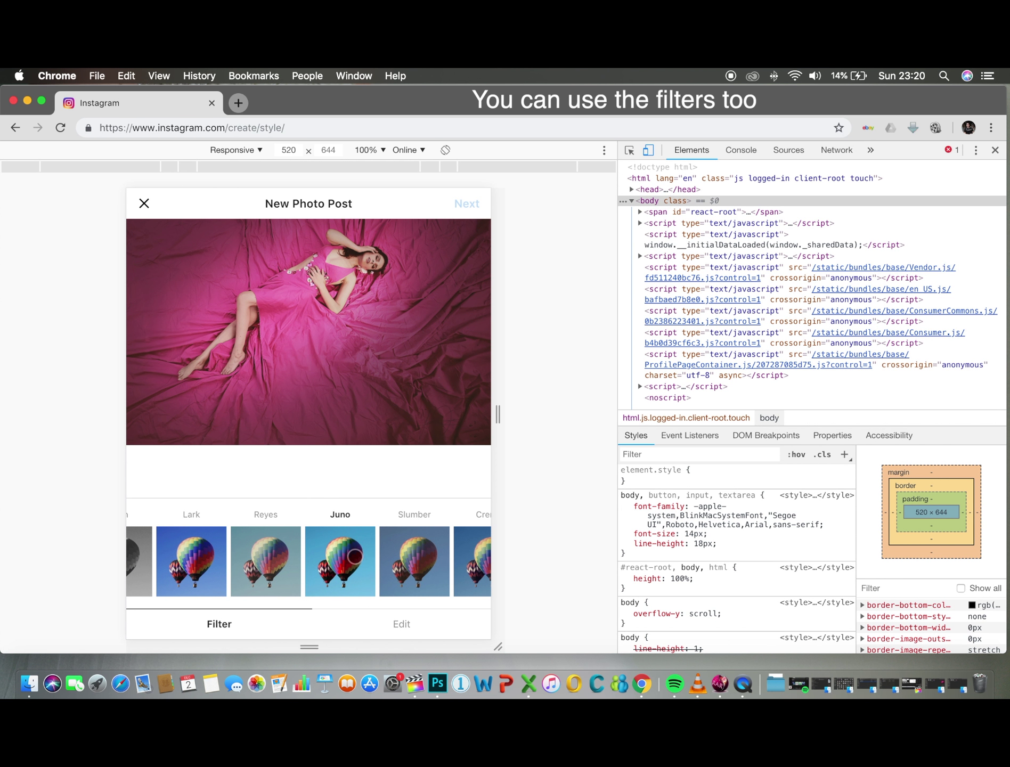
{"action": "left_click", "coordinate": [271, 559]}
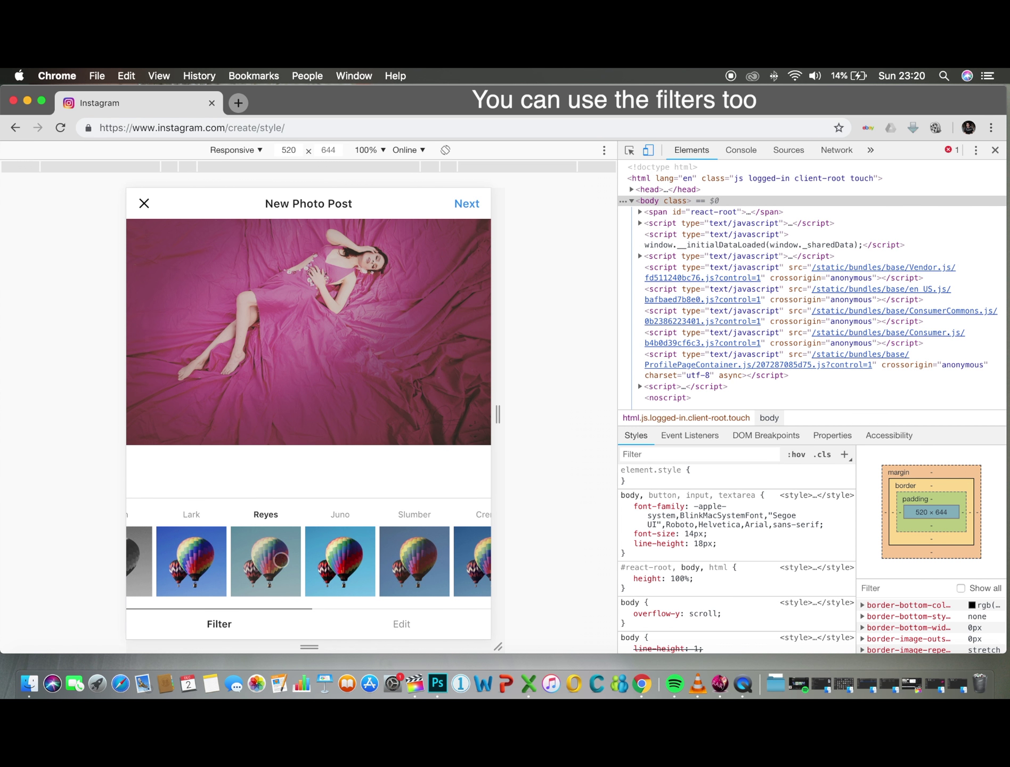
{"action": "left_click", "coordinate": [337, 561]}
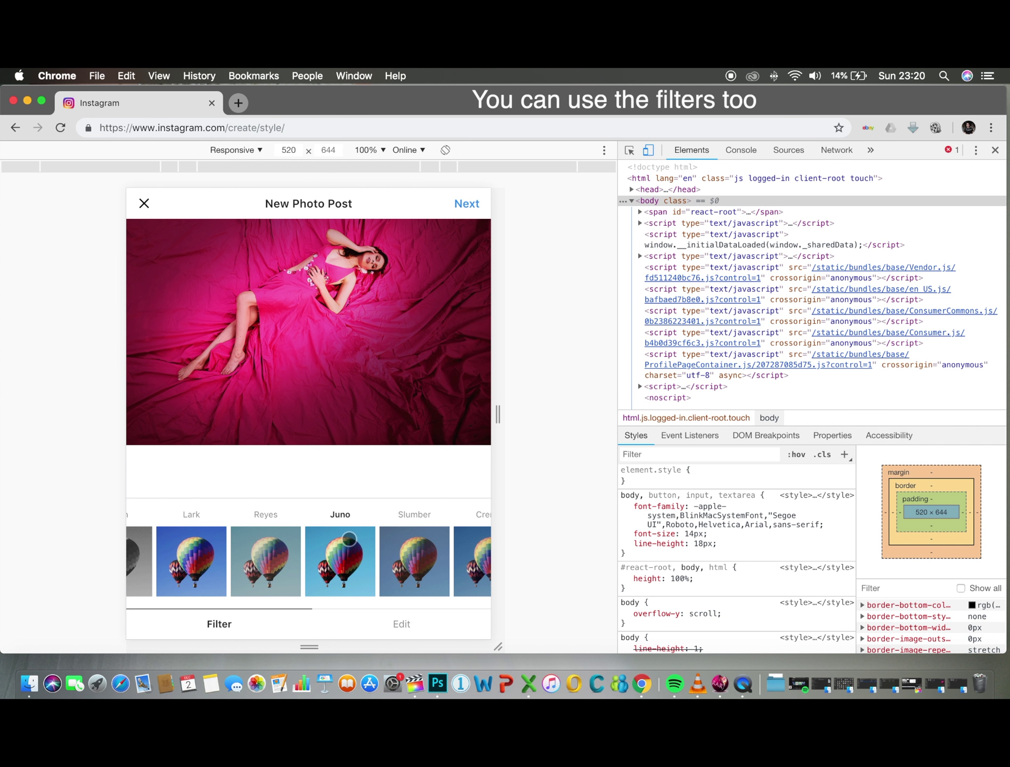
{"action": "left_click", "coordinate": [349, 539]}
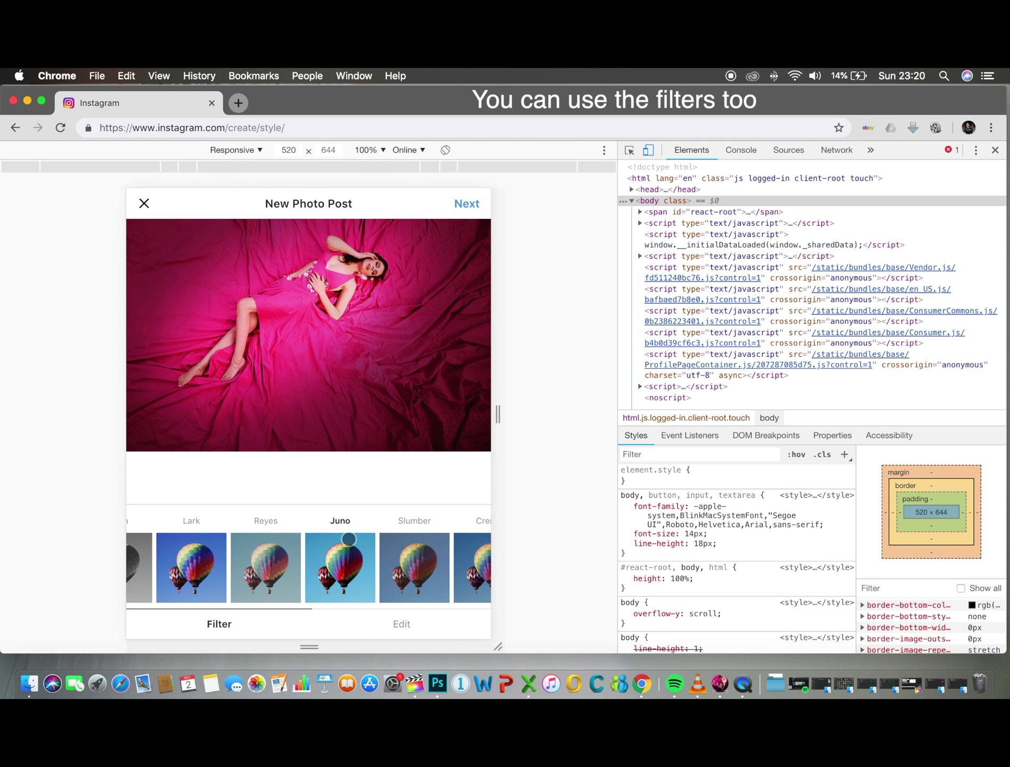
Compare Slumber, Crema, Ludwig, Aden, Perpetua, Lark and Gingham, then apply Clarendon.
{"action": "left_click", "coordinate": [411, 571]}
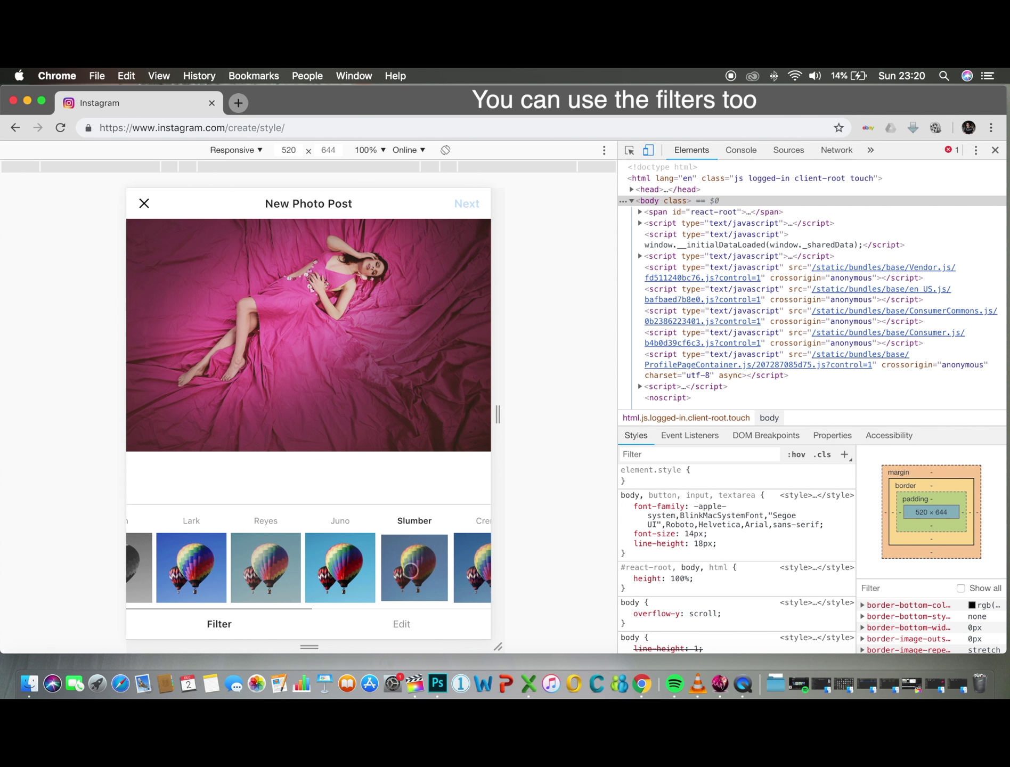
{"action": "left_click", "coordinate": [479, 579]}
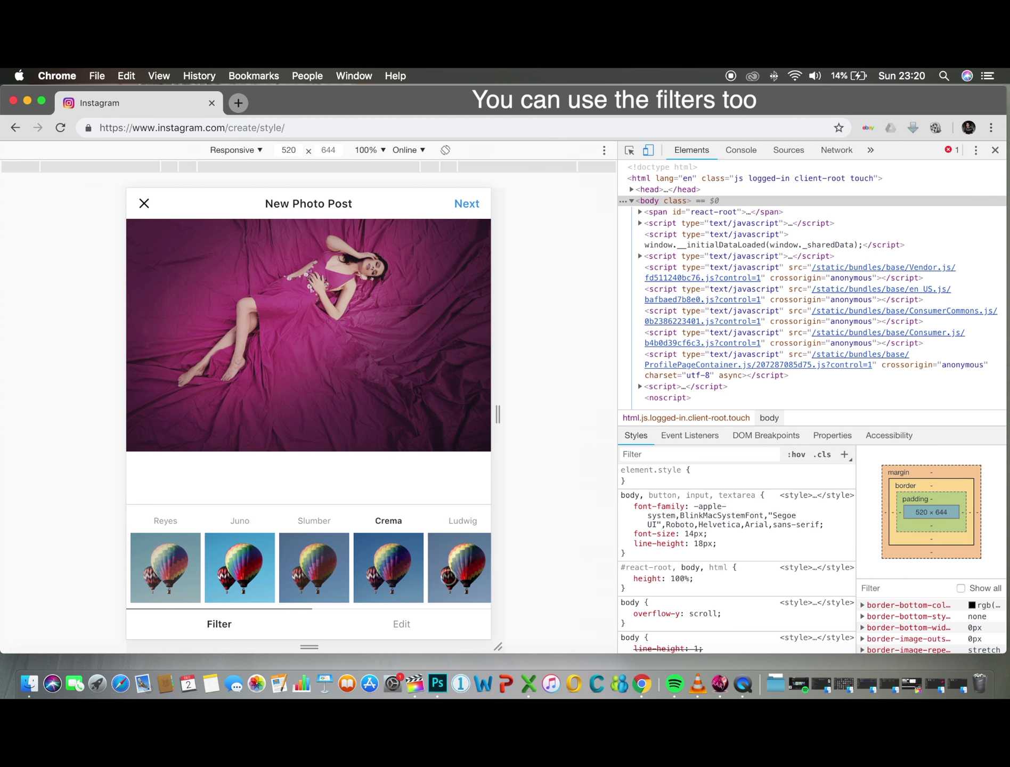
{"action": "left_click", "coordinate": [394, 562]}
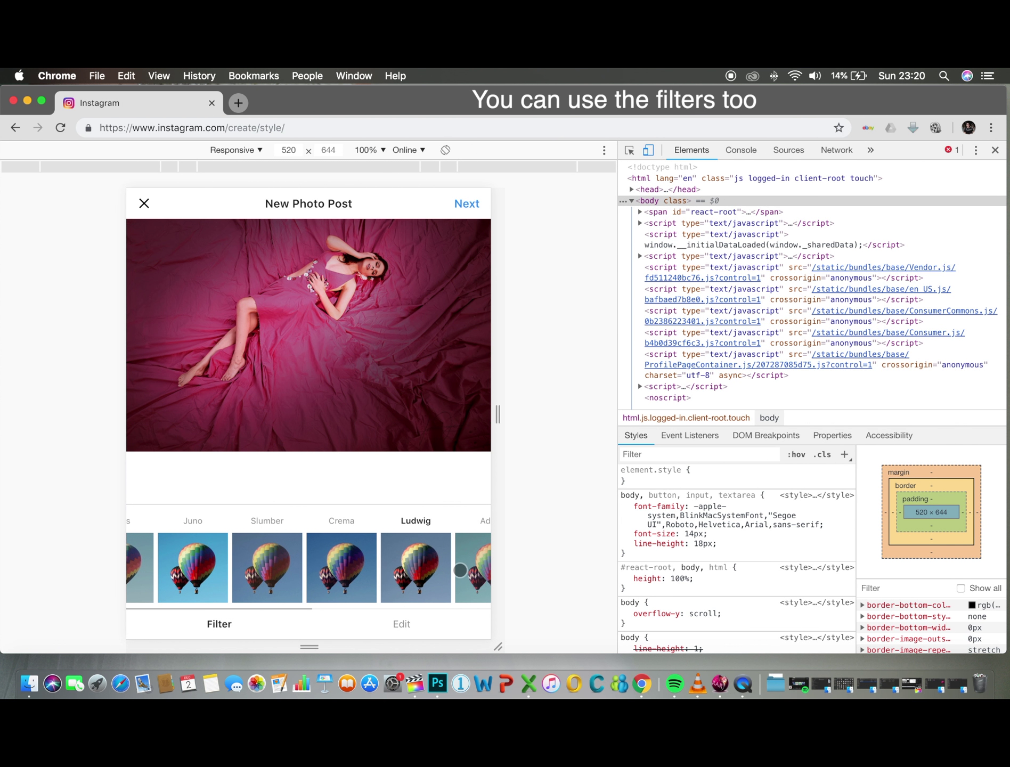
{"action": "left_click", "coordinate": [465, 569]}
{"action": "left_click", "coordinate": [443, 568]}
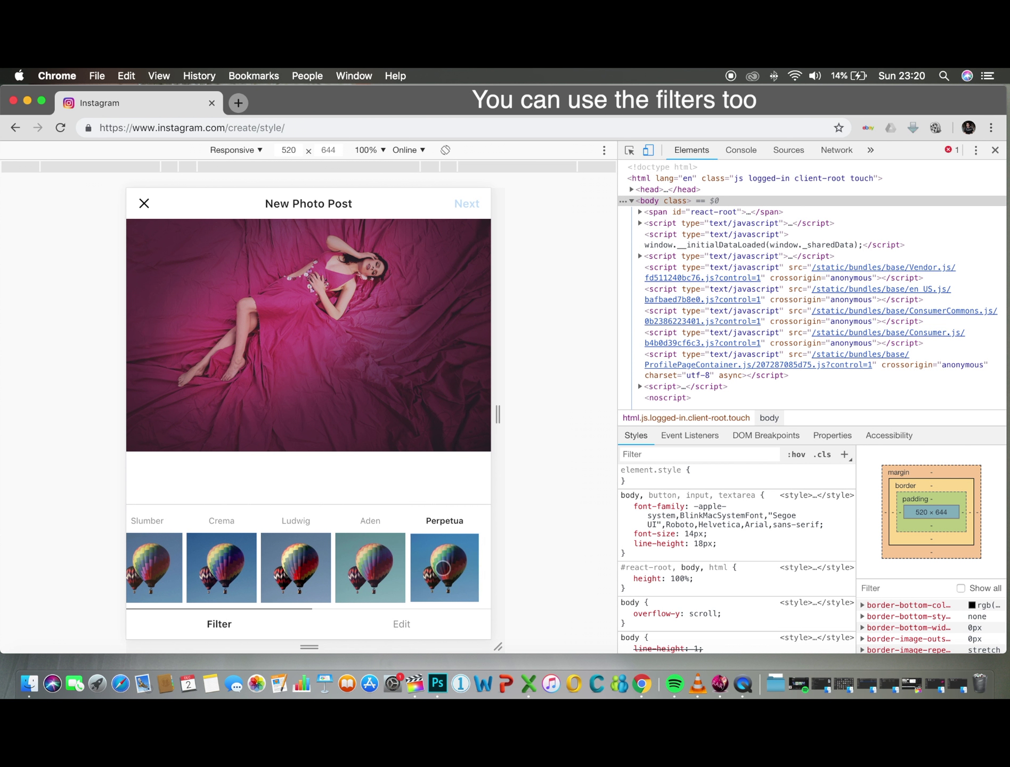
{"action": "scroll", "coordinate": [317, 561], "scroll_direction": "left", "scroll_amount": 10}
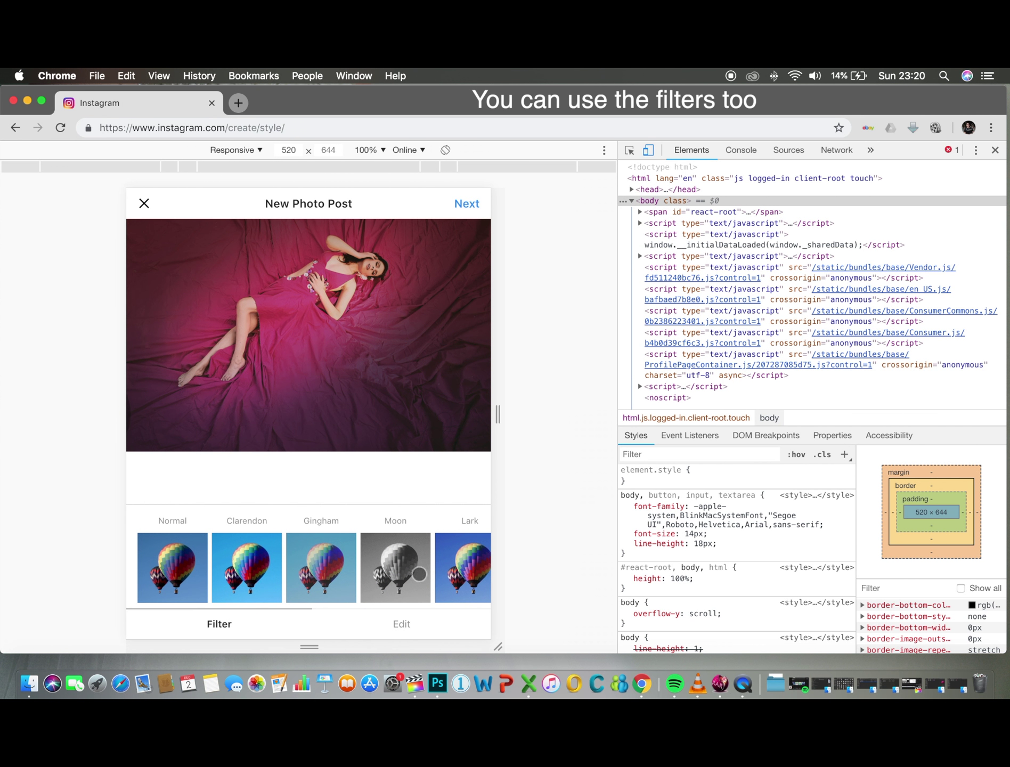
{"action": "left_click", "coordinate": [456, 572]}
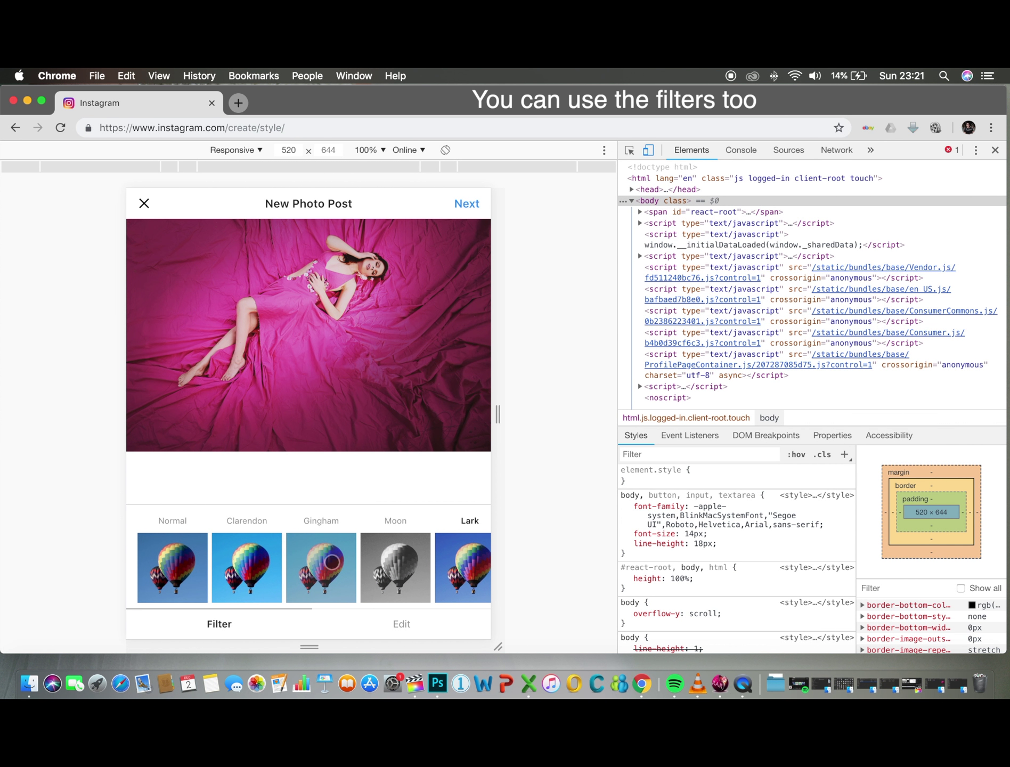
{"action": "left_click", "coordinate": [328, 567]}
{"action": "left_click", "coordinate": [229, 576]}
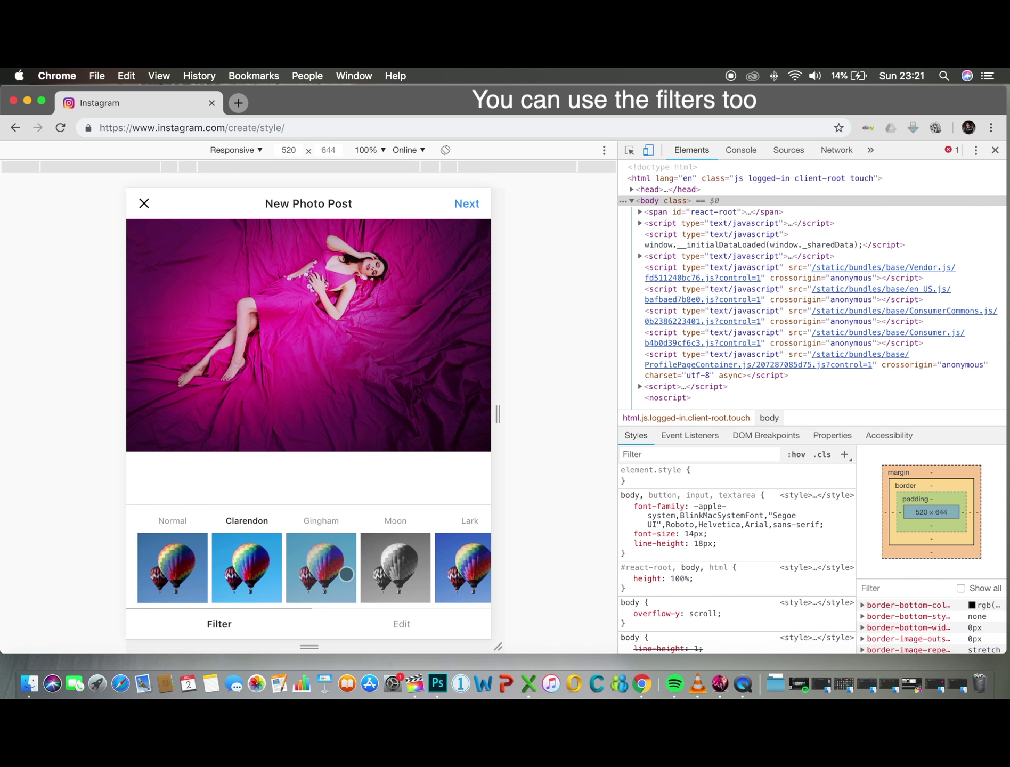
{"action": "left_click_drag", "start_coordinate": [346, 575], "coordinate": [272, 575]}
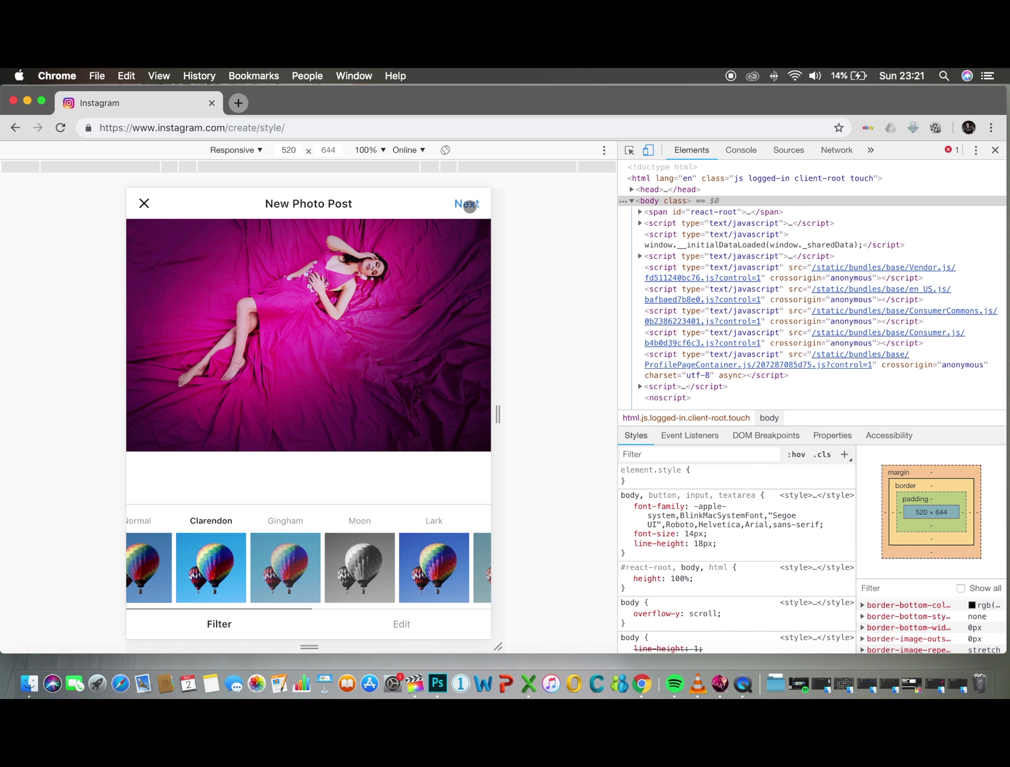
Go to post details and set the location to Fort Canning via a 'fort cann' search.
{"action": "left_click", "coordinate": [469, 205]}
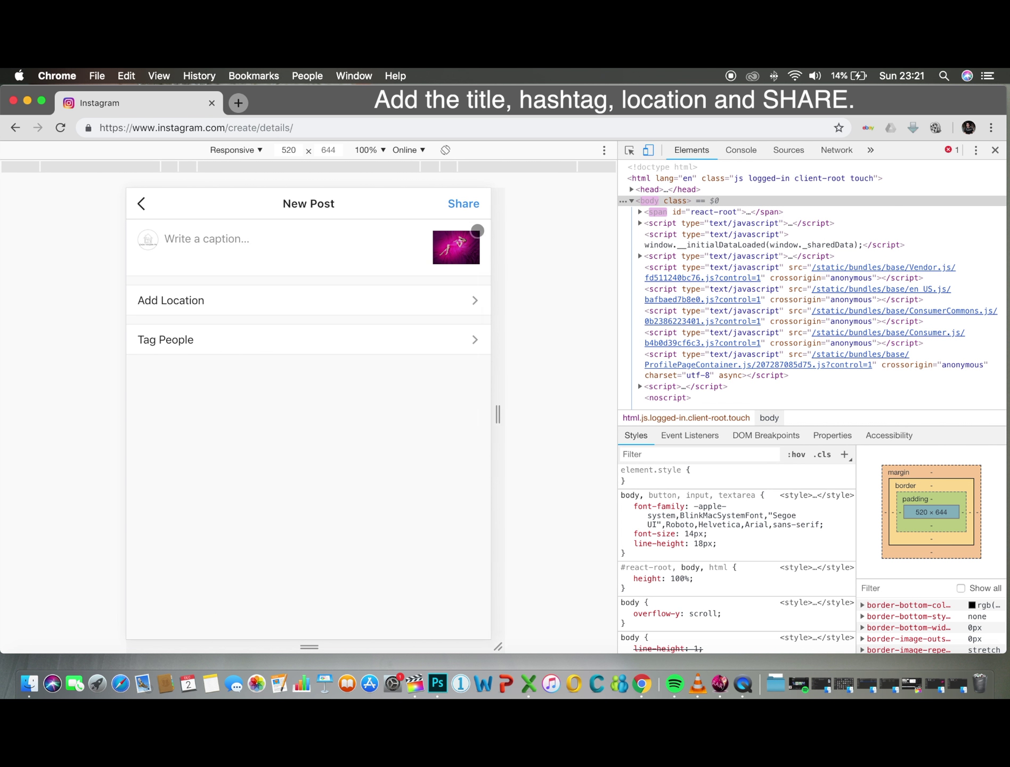
{"action": "left_click", "coordinate": [208, 301]}
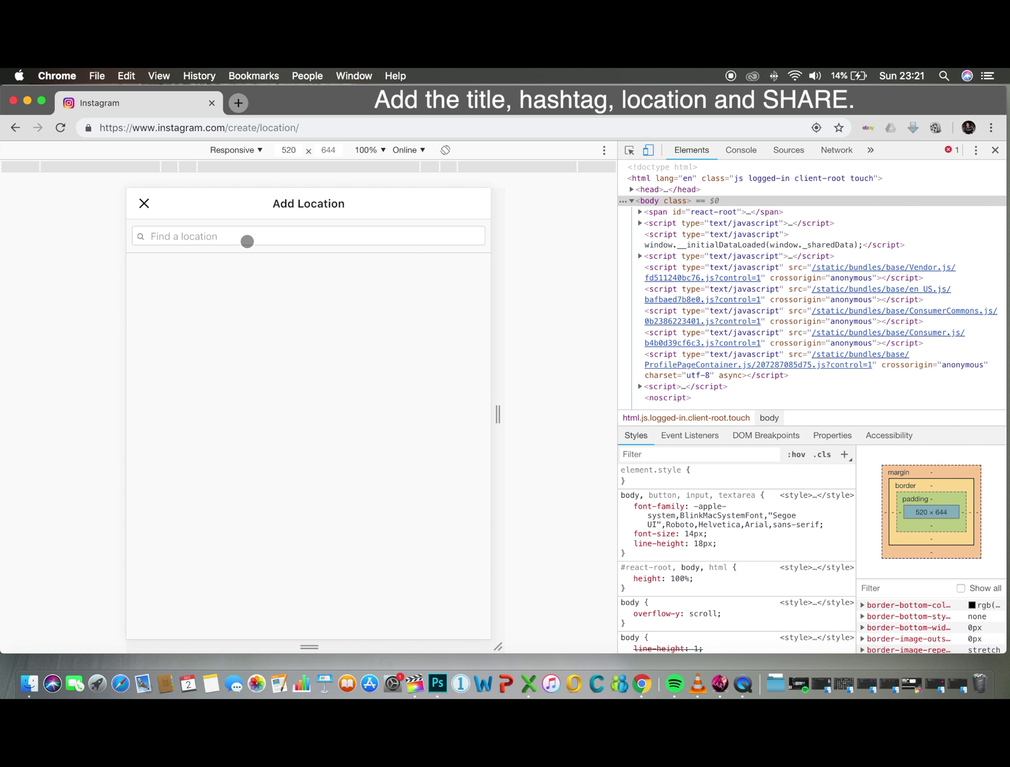
{"action": "type", "text": "fort"}
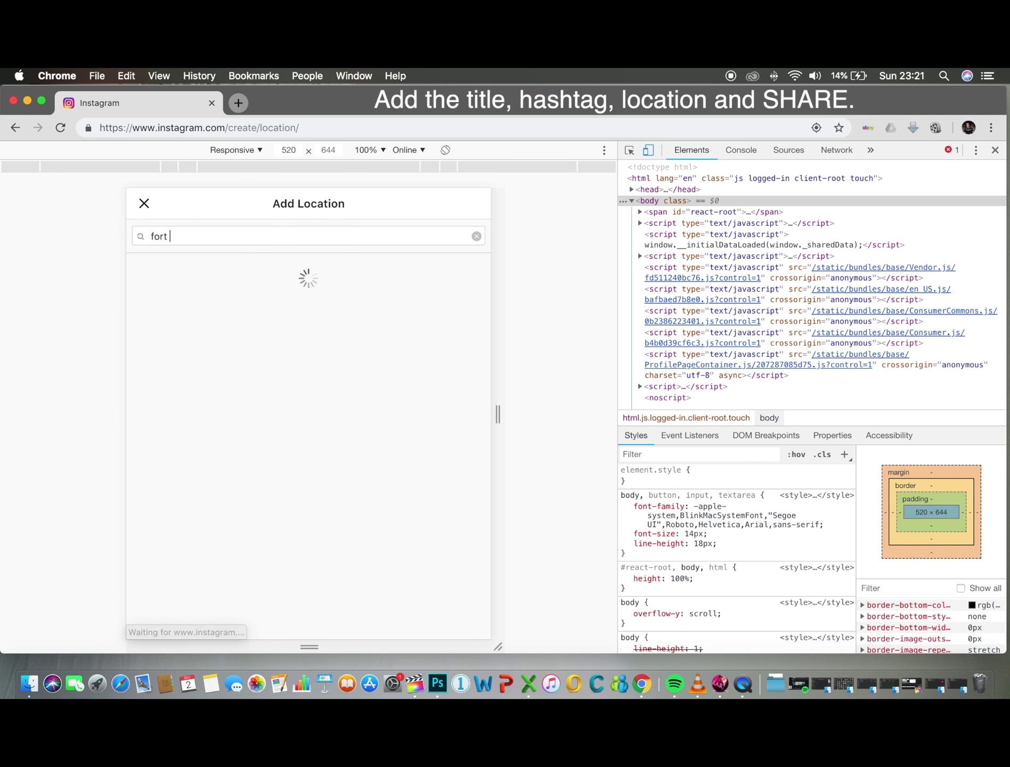
{"action": "type", "text": " cann"}
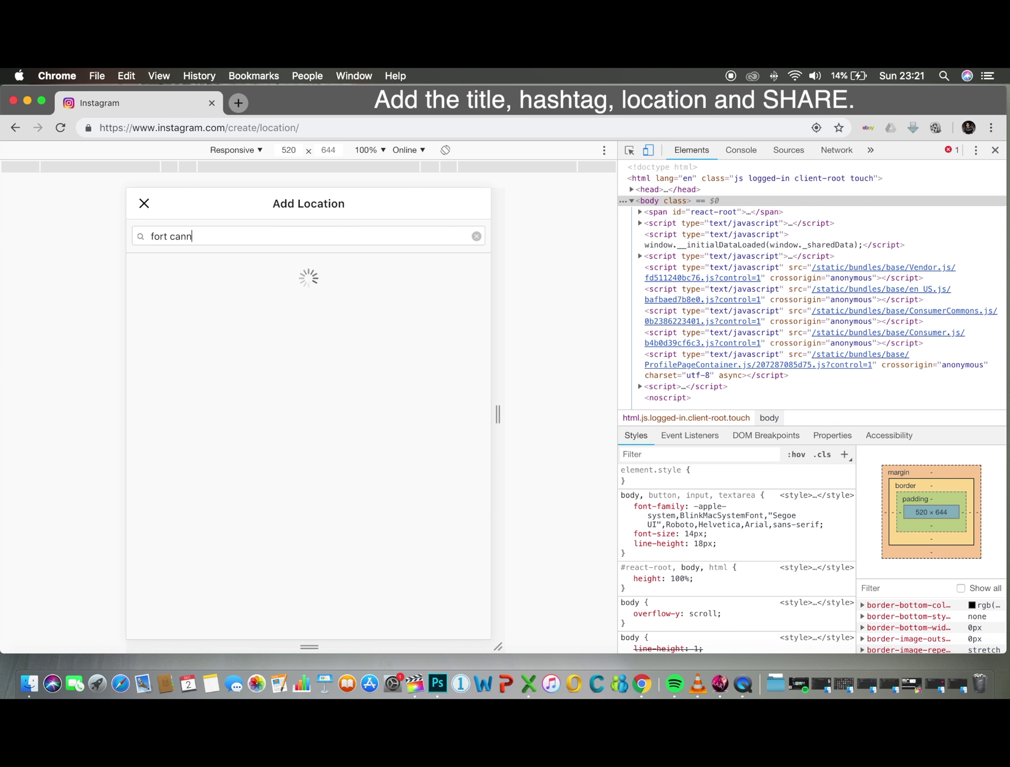
{"action": "left_click", "coordinate": [179, 271]}
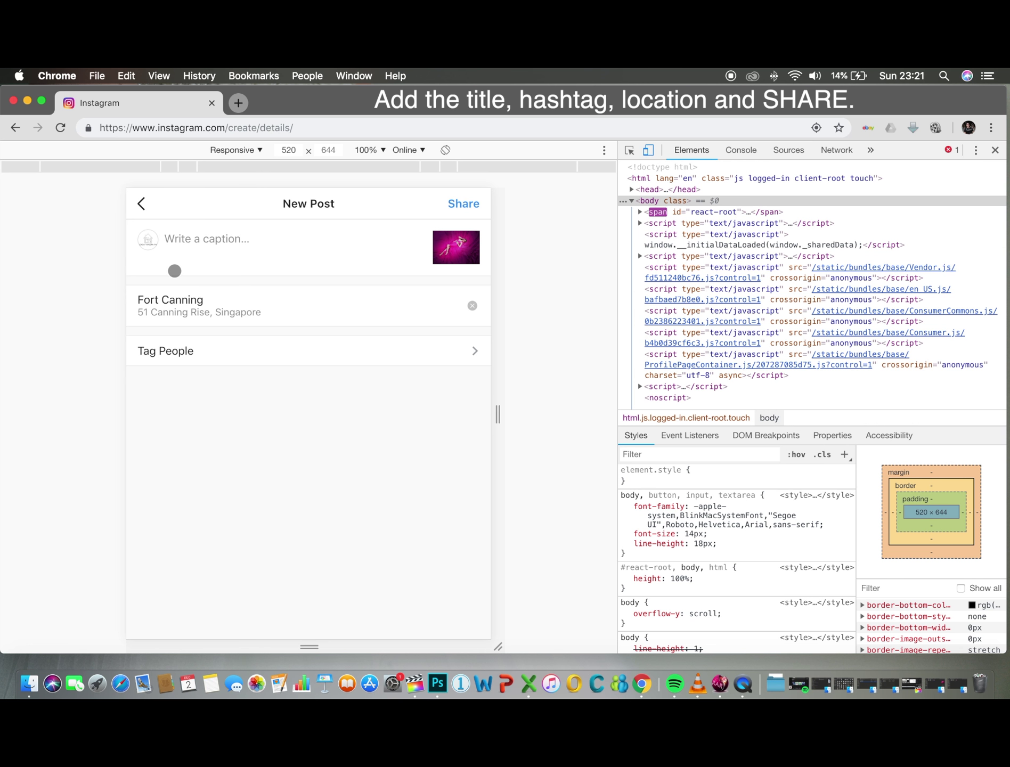
{"action": "left_click", "coordinate": [192, 350]}
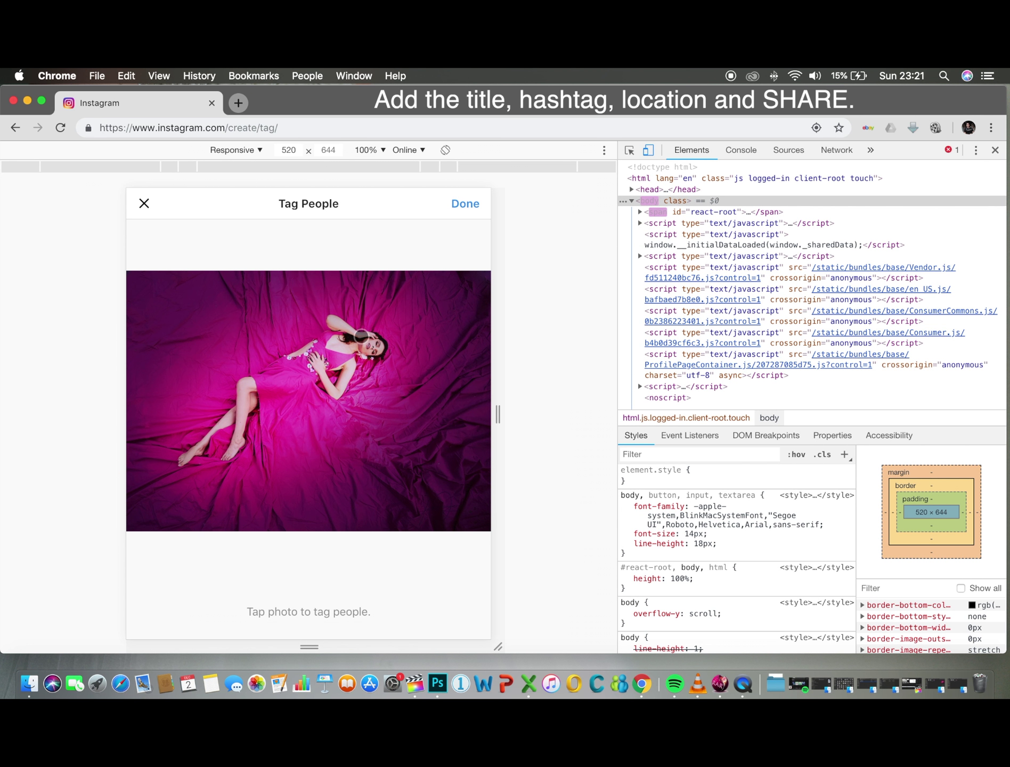
{"action": "left_click", "coordinate": [363, 348]}
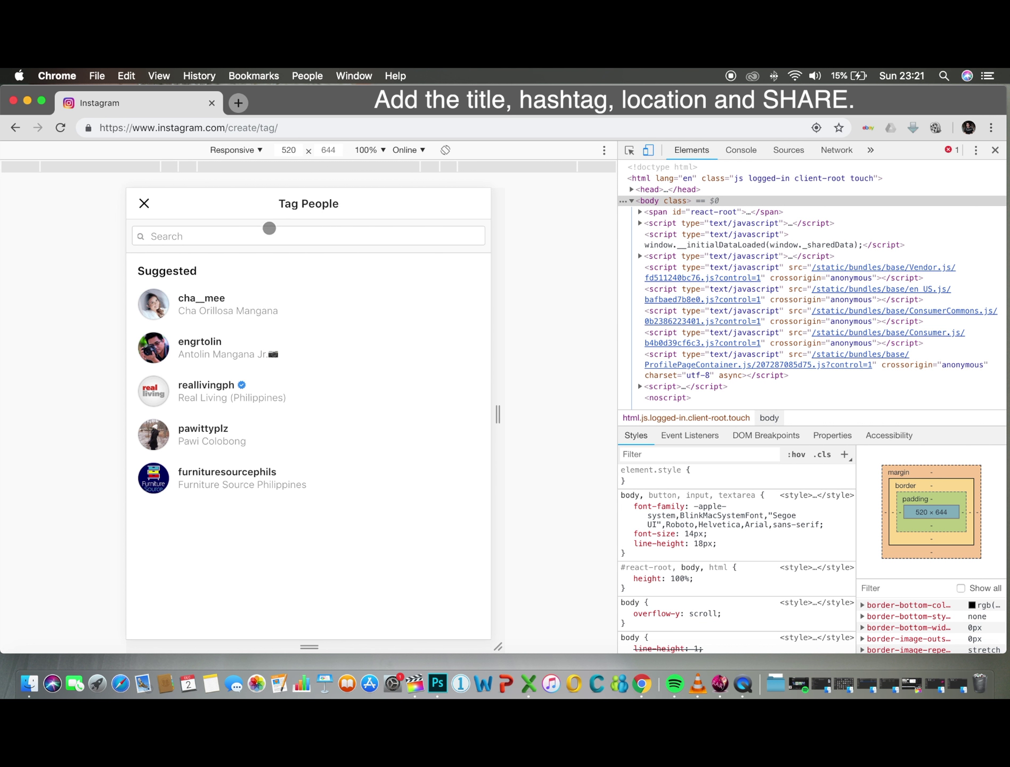
{"action": "type", "text": "g"}
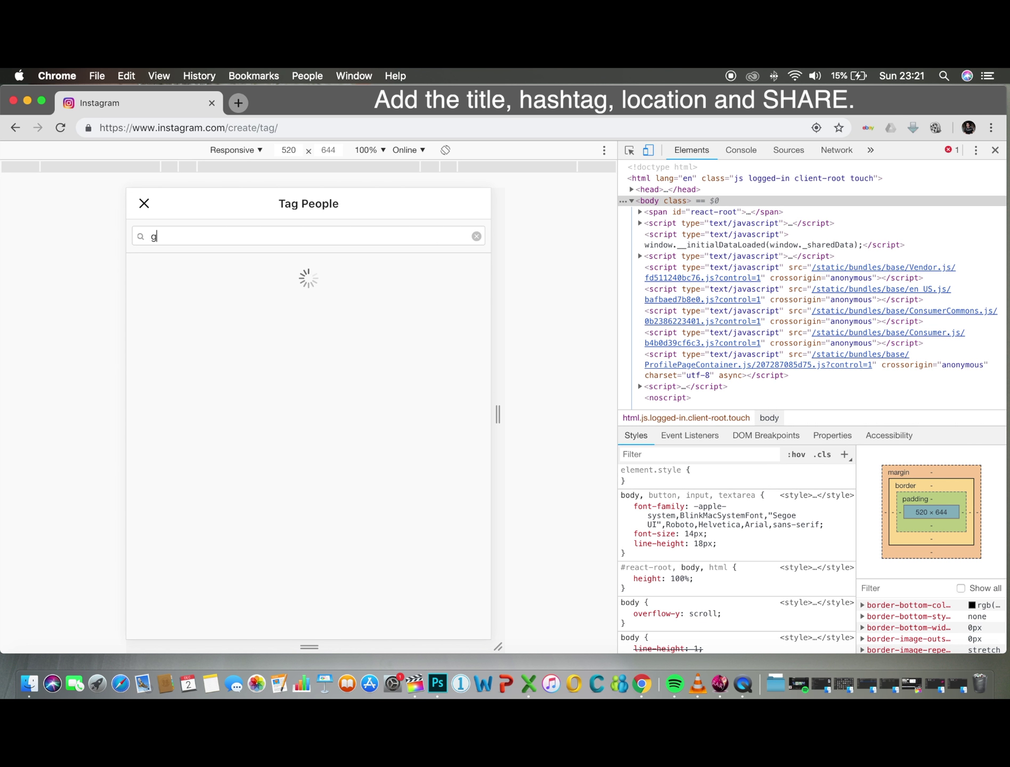
{"action": "type", "text": "ut"}
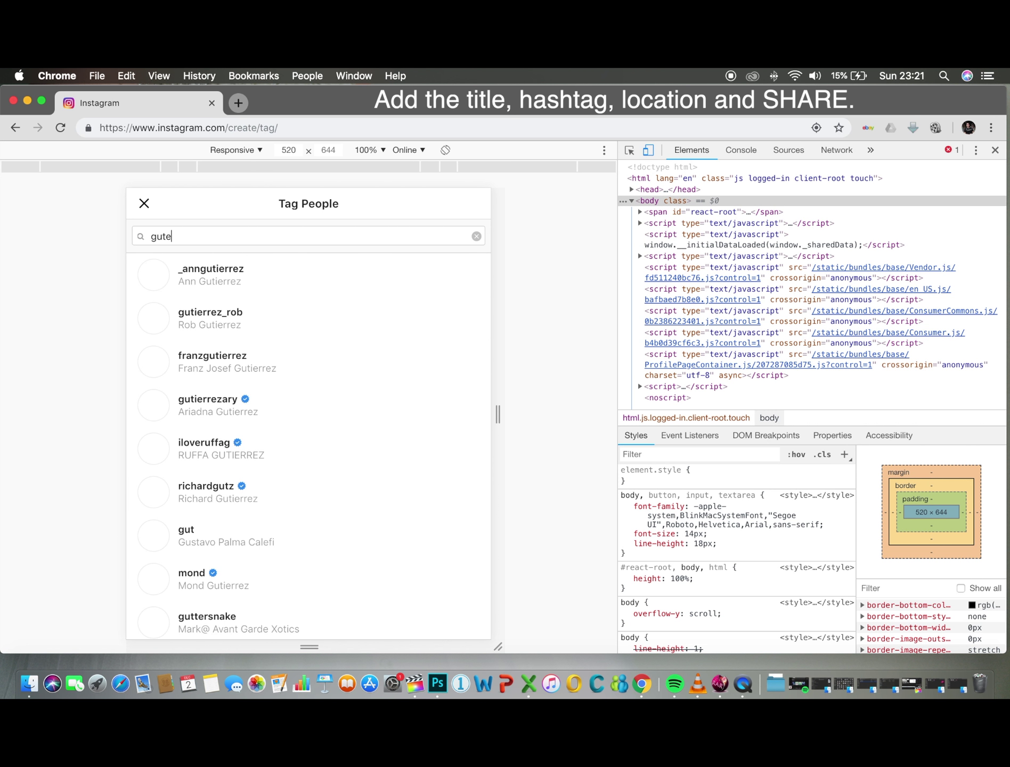
{"action": "type", "text": "e"}
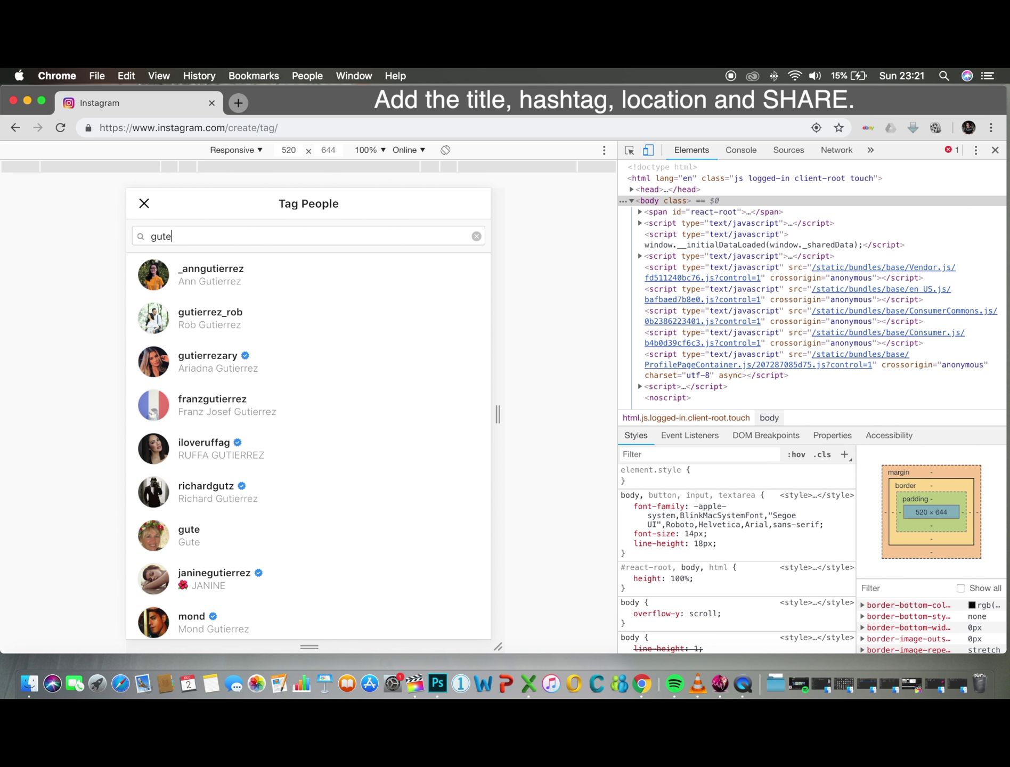
{"action": "key", "text": "BackSpace"}
{"action": "key", "text": "BackSpace"}
{"action": "key", "text": "BackSpace"}
{"action": "key", "text": "BackSpace"}
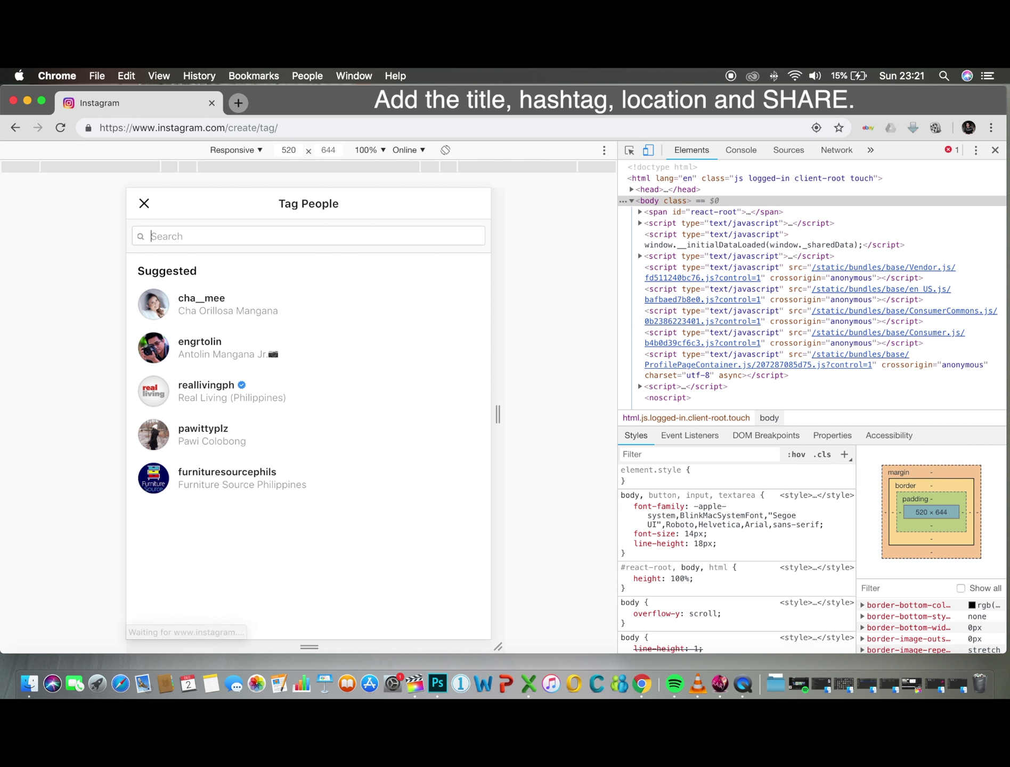
{"action": "type", "text": "l"}
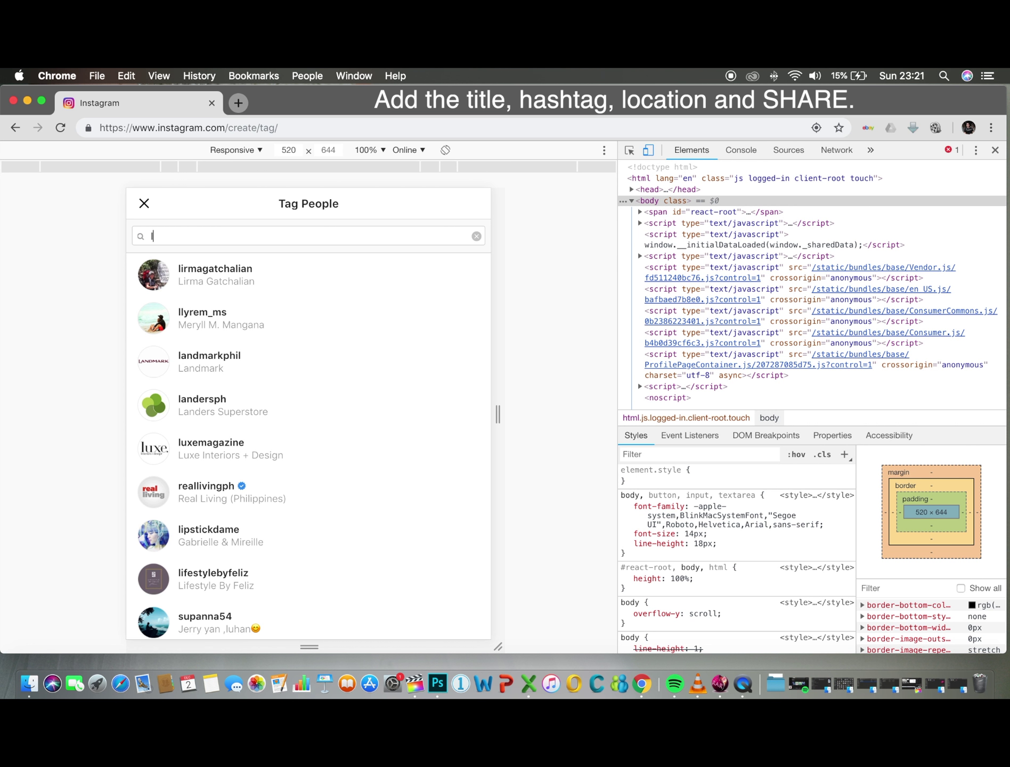
{"action": "key", "text": "BackSpace"}
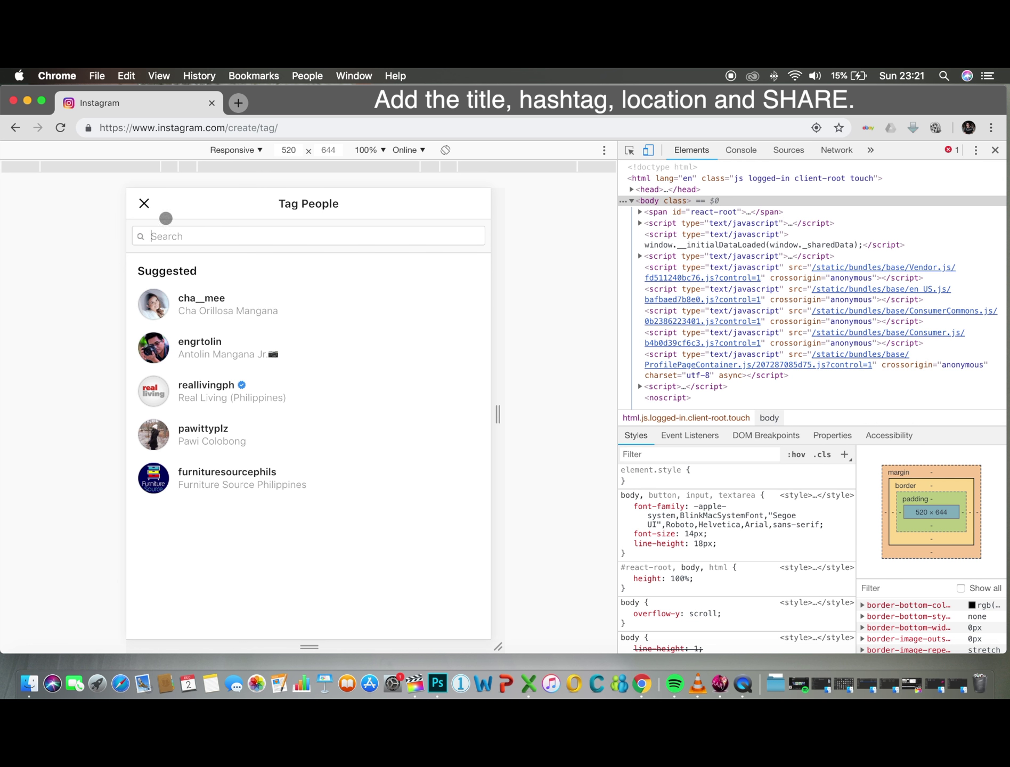
{"action": "left_click", "coordinate": [144, 203]}
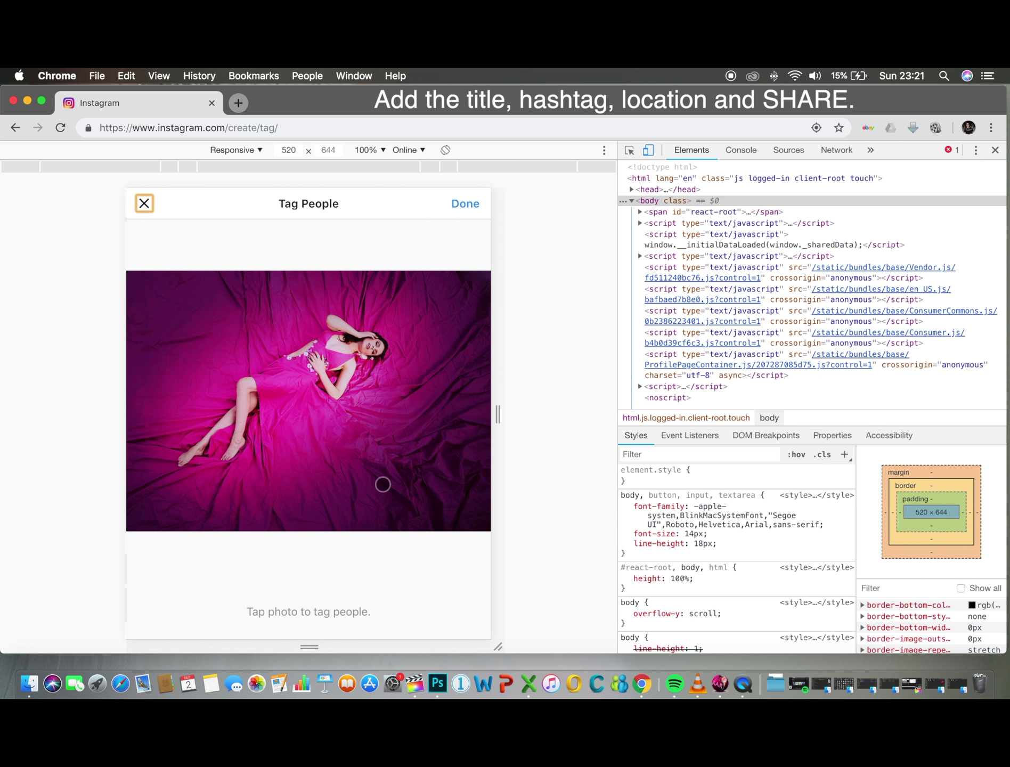
{"action": "scroll", "coordinate": [412, 348], "scroll_direction": "down", "scroll_amount": 1}
{"action": "left_click", "coordinate": [454, 202]}
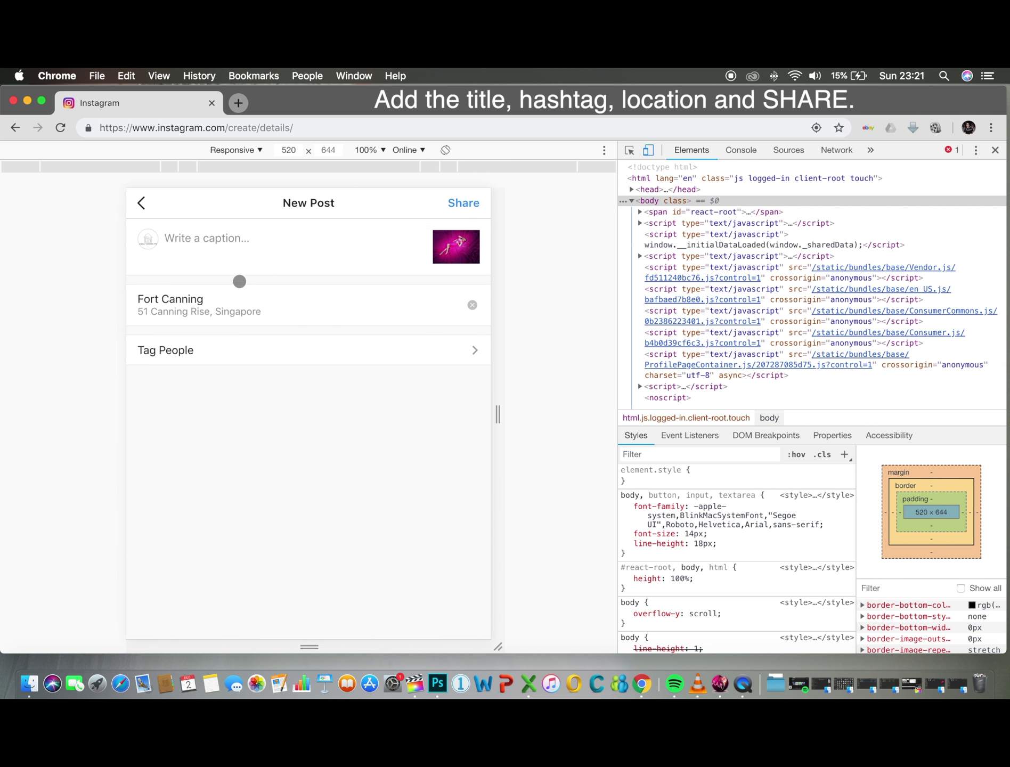
Enter the caption 'Fashion Shoot #singapore #fujifilmxt2' and dismiss the hashtag suggestions.
{"action": "left_click", "coordinate": [237, 244]}
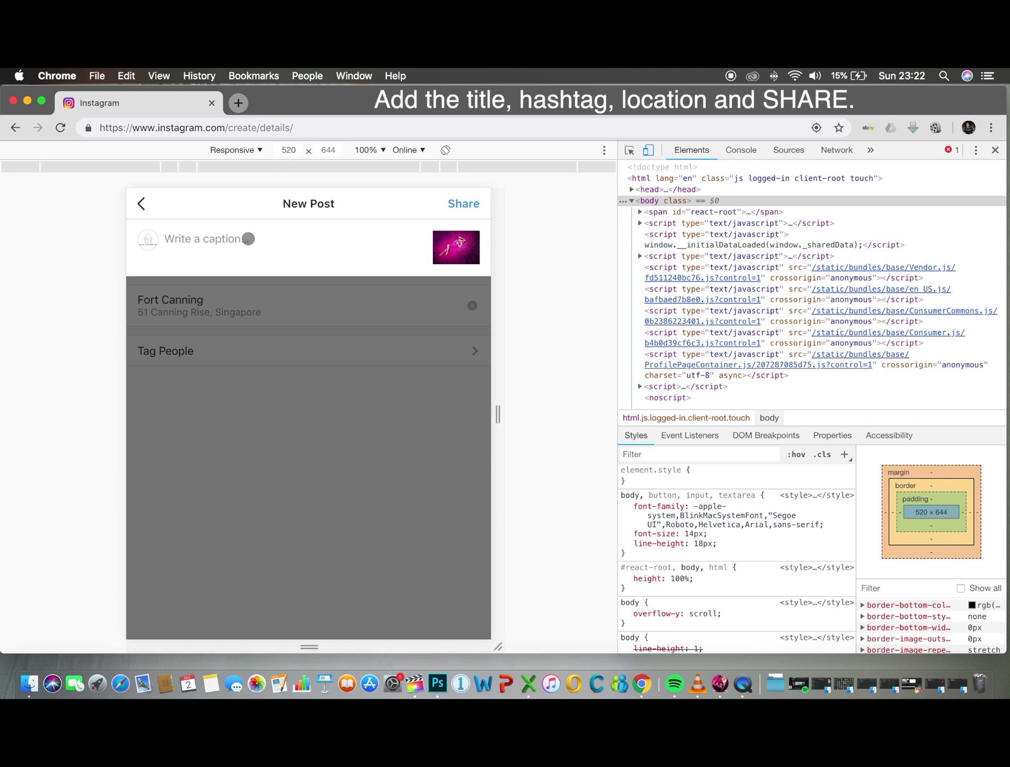
{"action": "type", "text": "ee"}
{"action": "key", "text": "BackSpace"}
{"action": "type", "text": "Fashi"}
{"action": "type", "text": "on S"}
{"action": "type", "text": "hoot"}
{"action": "type", "text": " #"}
{"action": "type", "text": "sing"}
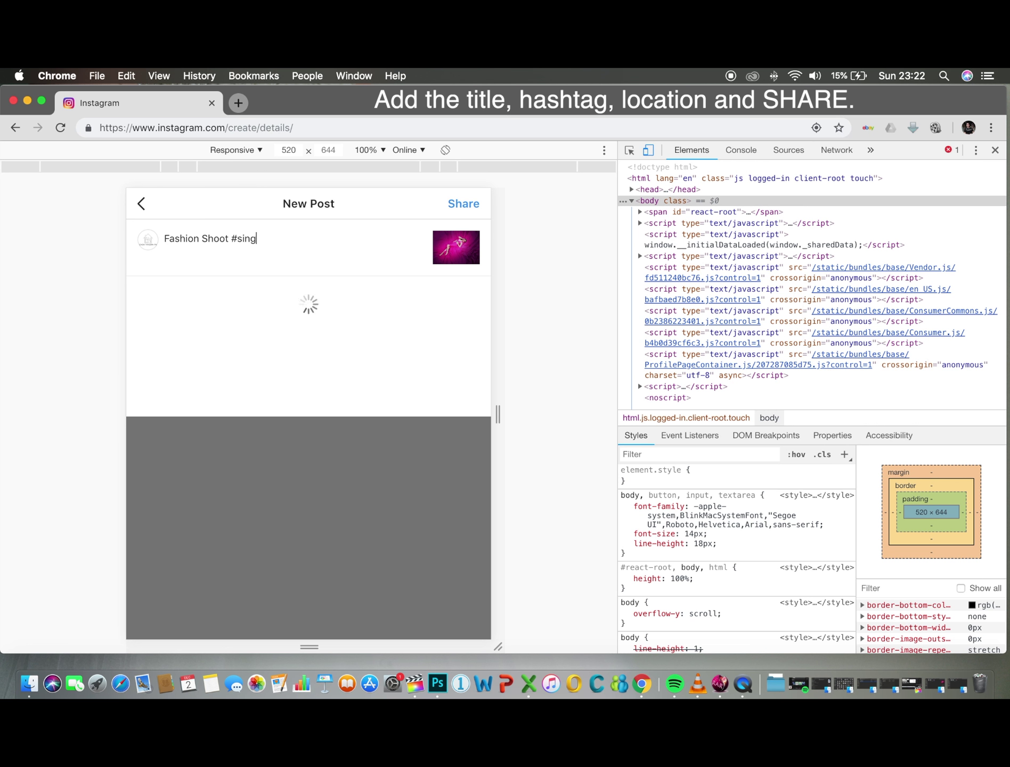
{"action": "type", "text": "apore"}
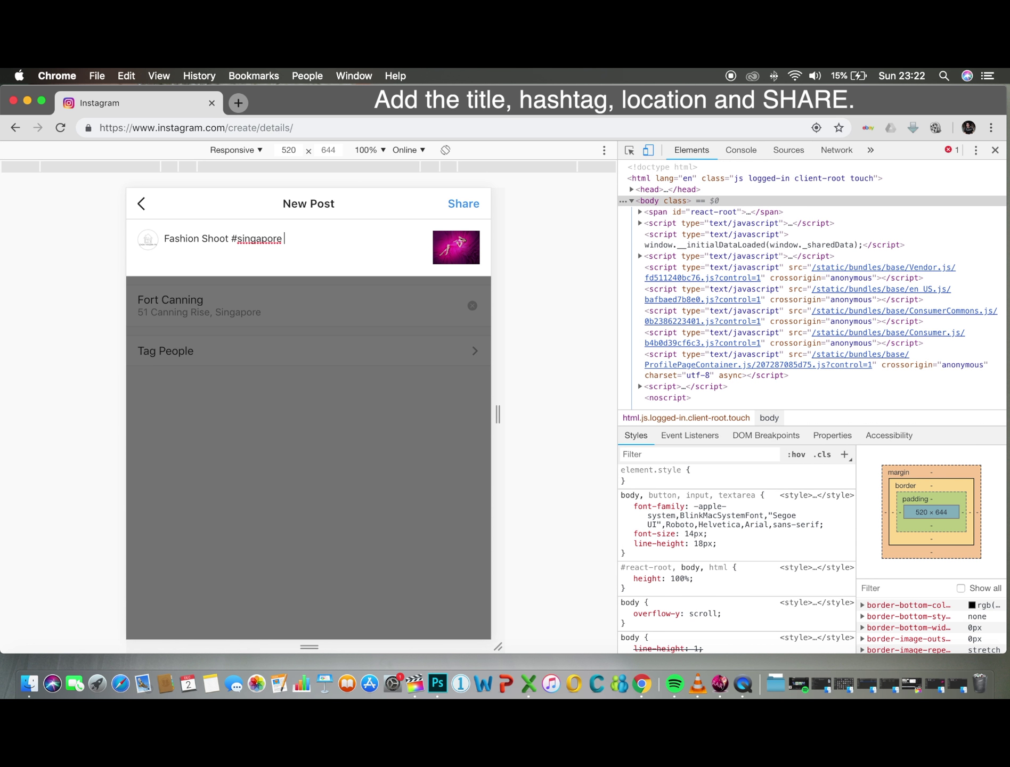
{"action": "type", "text": " #"}
{"action": "type", "text": "fujif"}
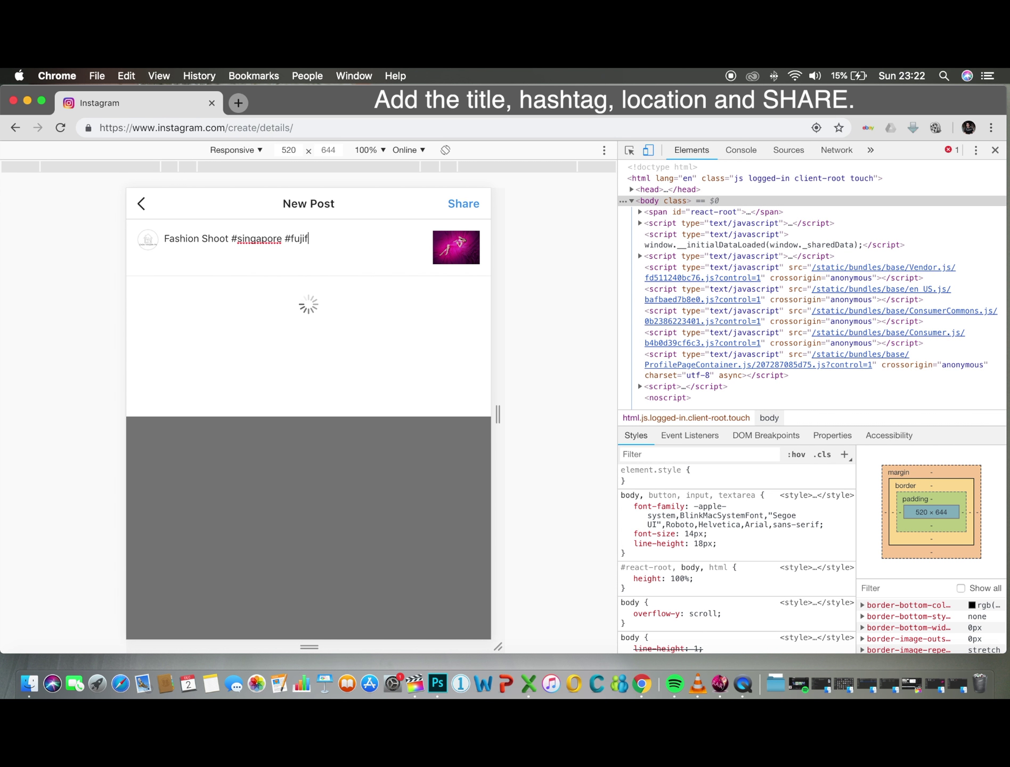
{"action": "type", "text": "ilm"}
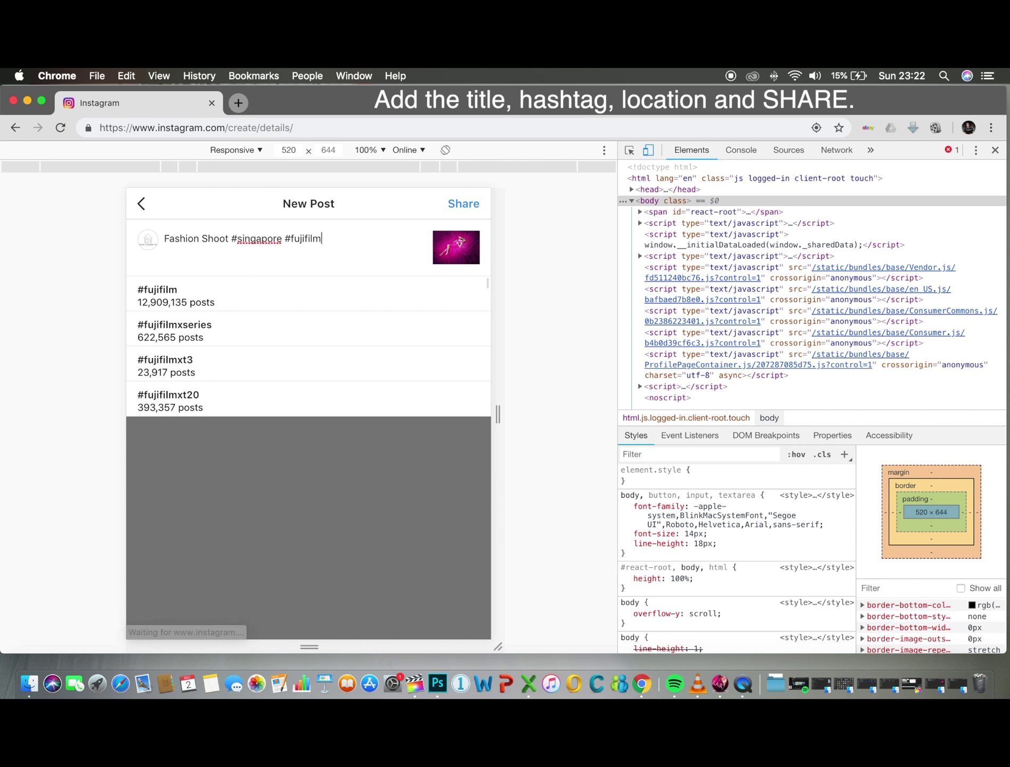
{"action": "type", "text": "xt2"}
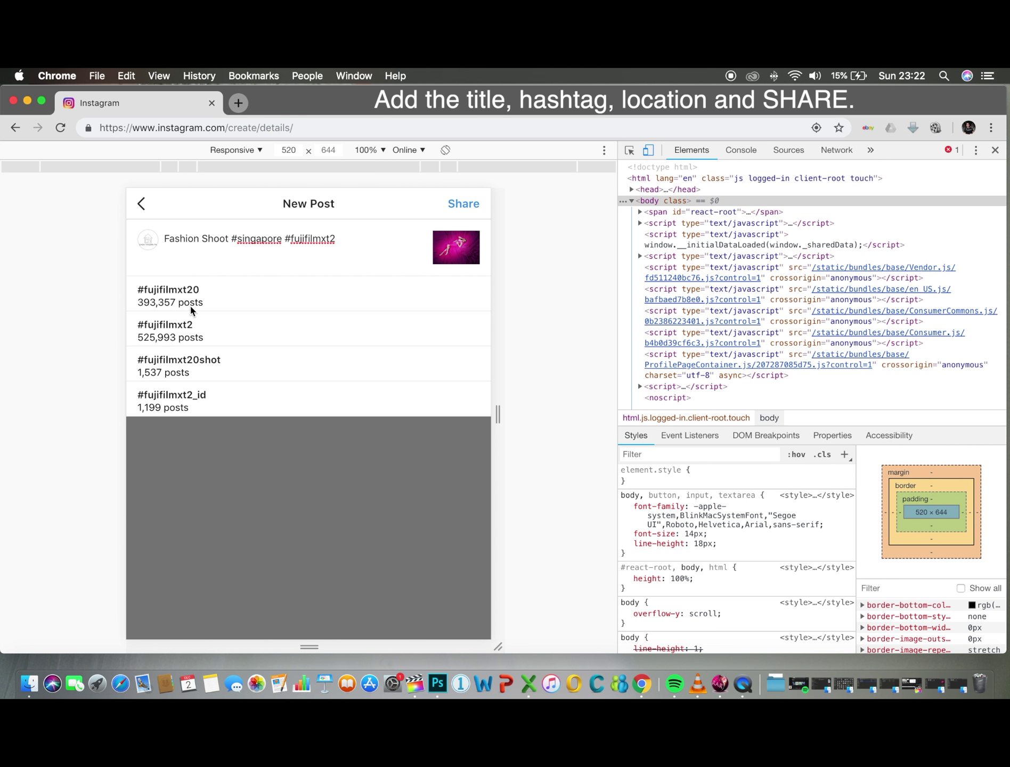
{"action": "left_click", "coordinate": [226, 322]}
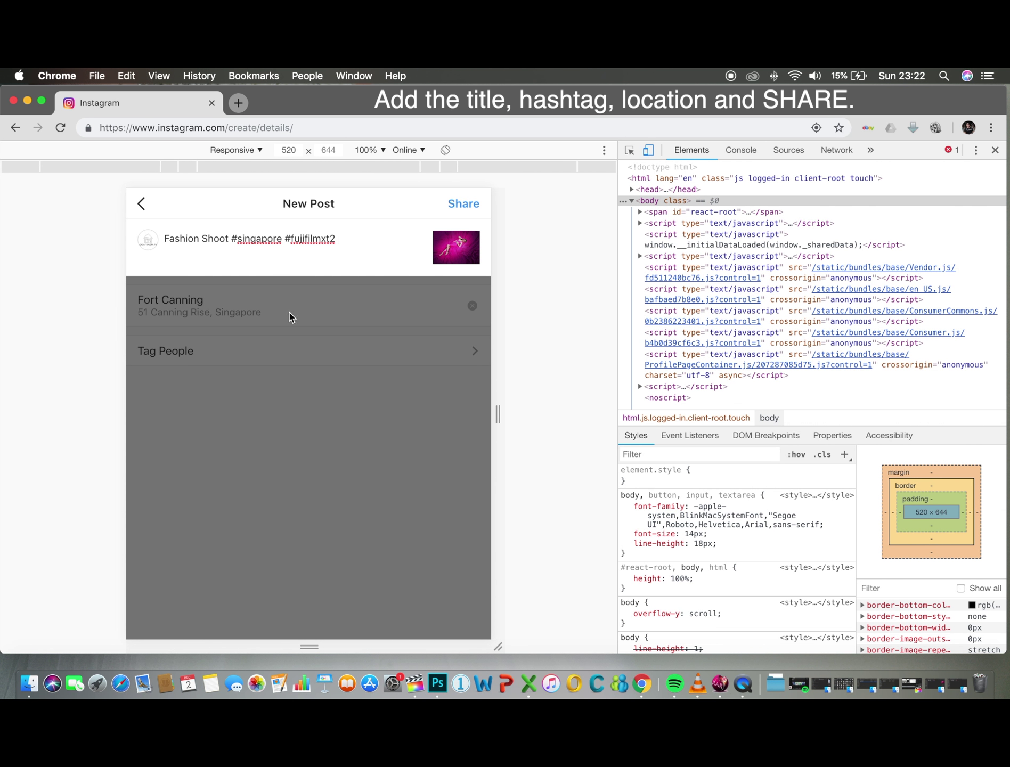